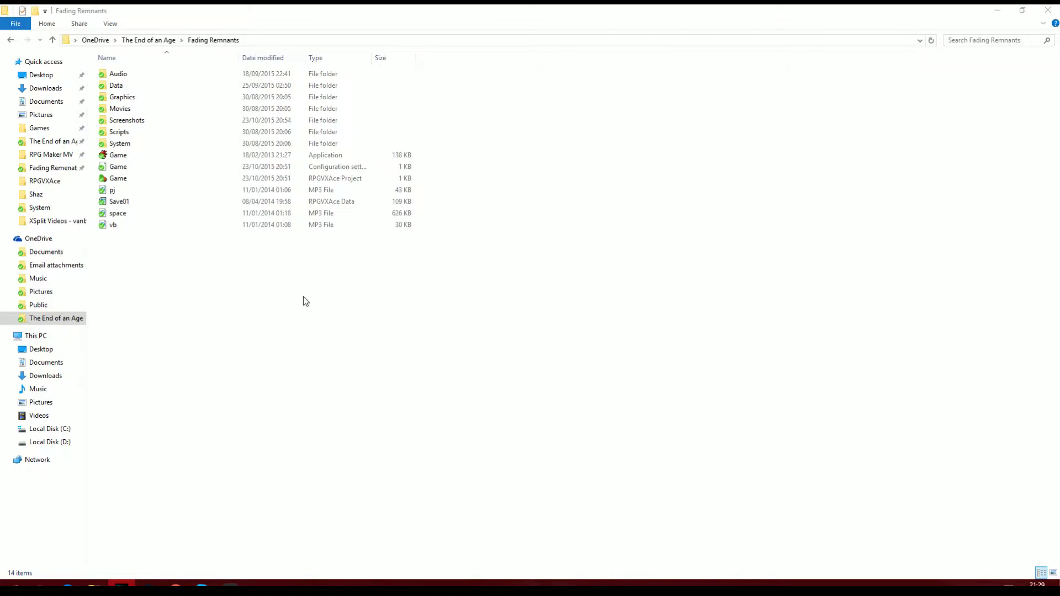
# Step: Check RPG Maker MV in the Steam library, then minimize Steam to return to Fading Remnants
pyautogui.click(148, 585)
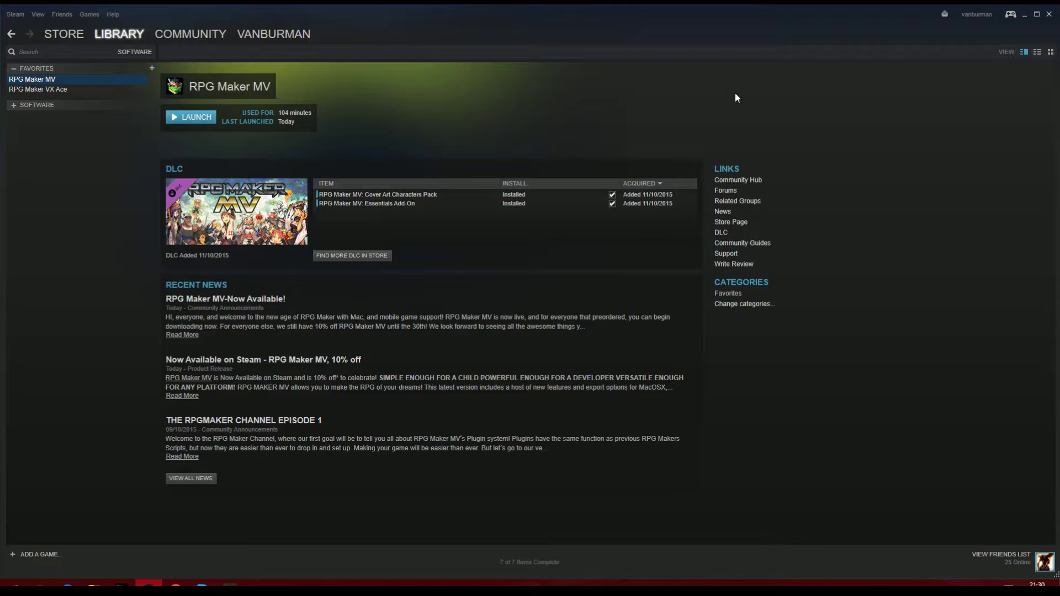
pyautogui.click(1023, 17)
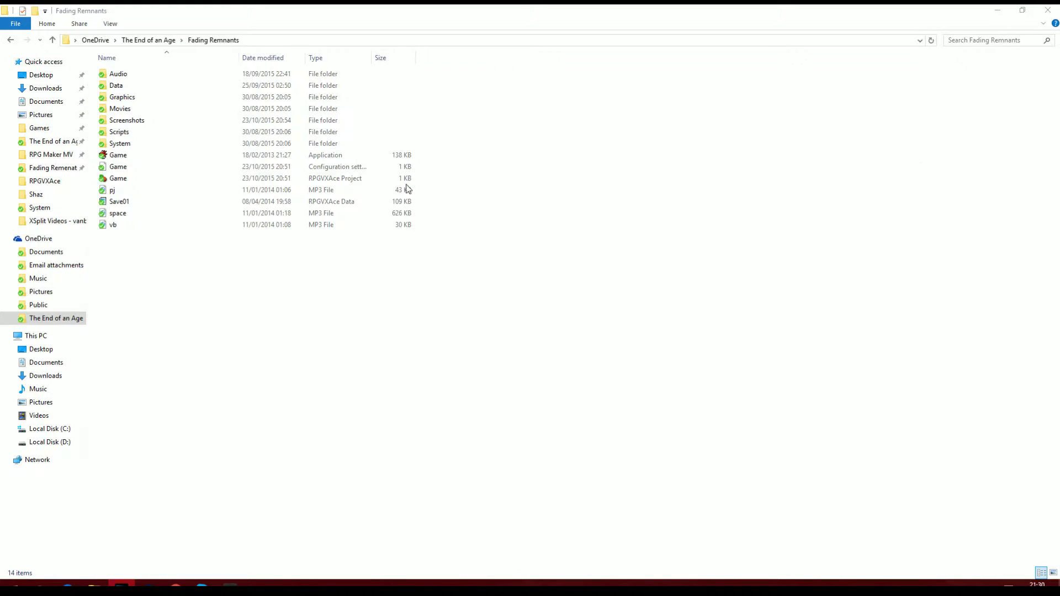
# Step: Browse RPG Maker MV's dlc > RPGmakerWeb_plugins > Shaz folder and select Ace MV Converter
pyautogui.click(50, 155)
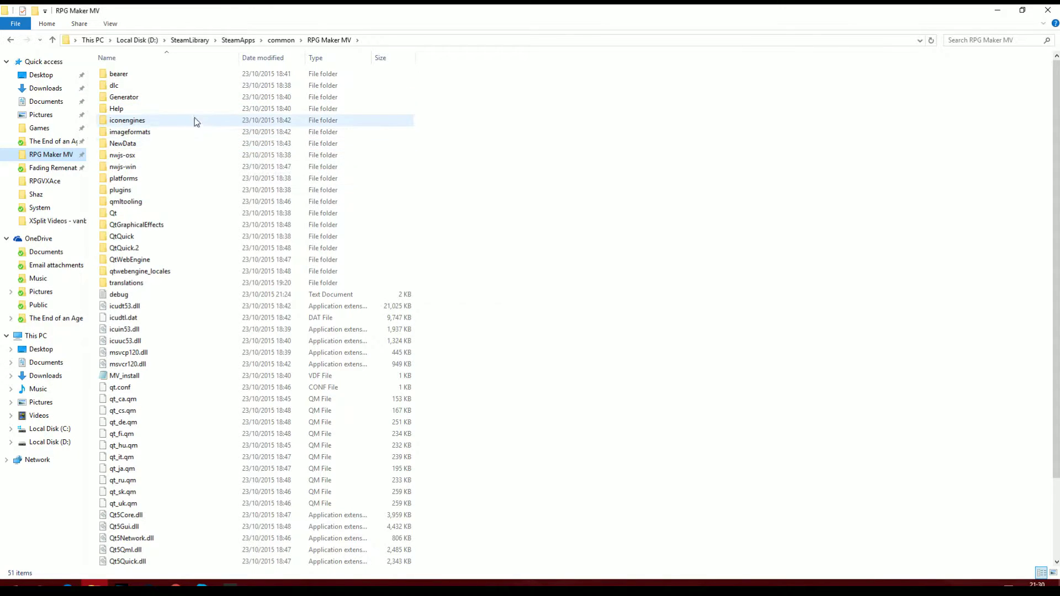
pyautogui.doubleClick(177, 88)
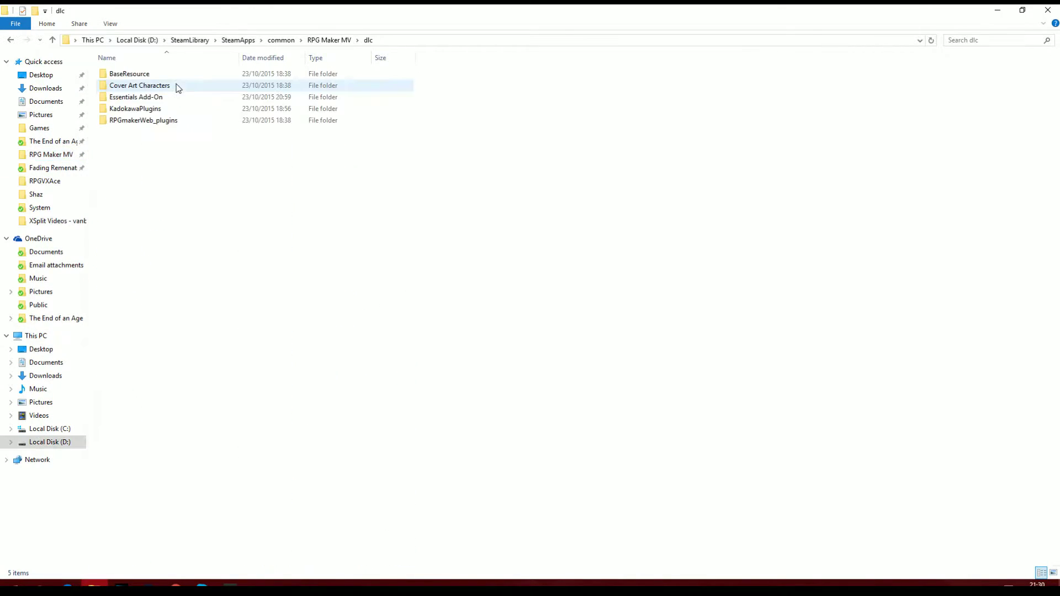
pyautogui.doubleClick(166, 120)
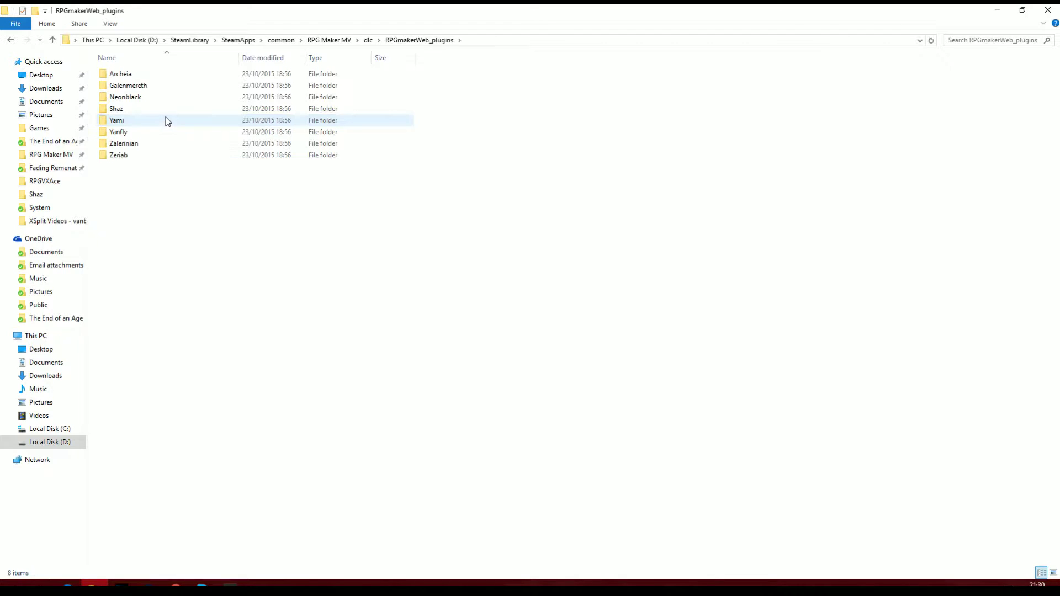
pyautogui.doubleClick(172, 112)
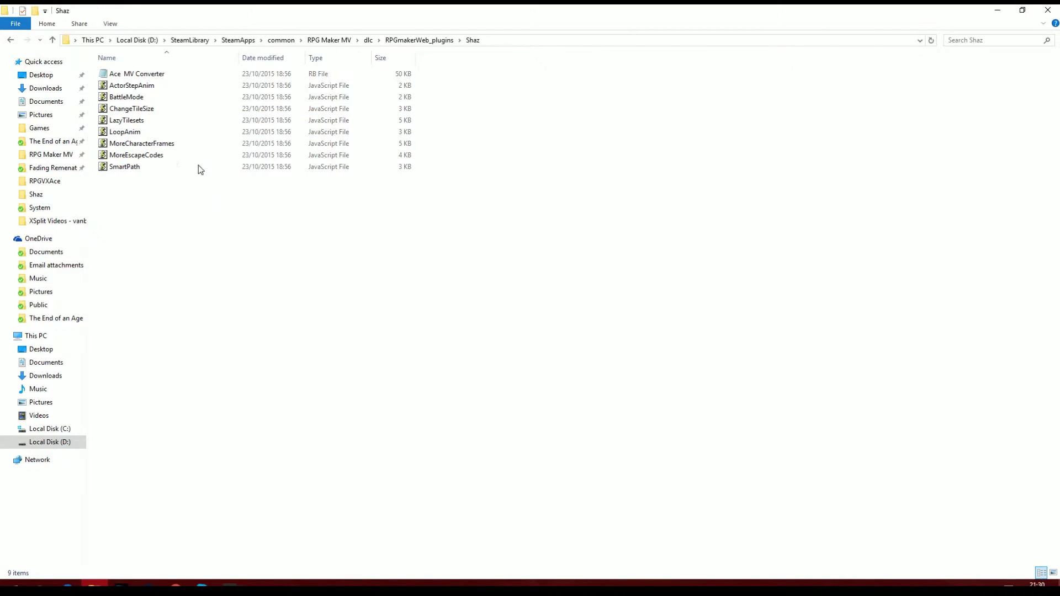
pyautogui.click(170, 77)
# Step: Open Ace MV Converter in Notepad, select all its code, and minimize Notepad
pyautogui.doubleClick(171, 77)
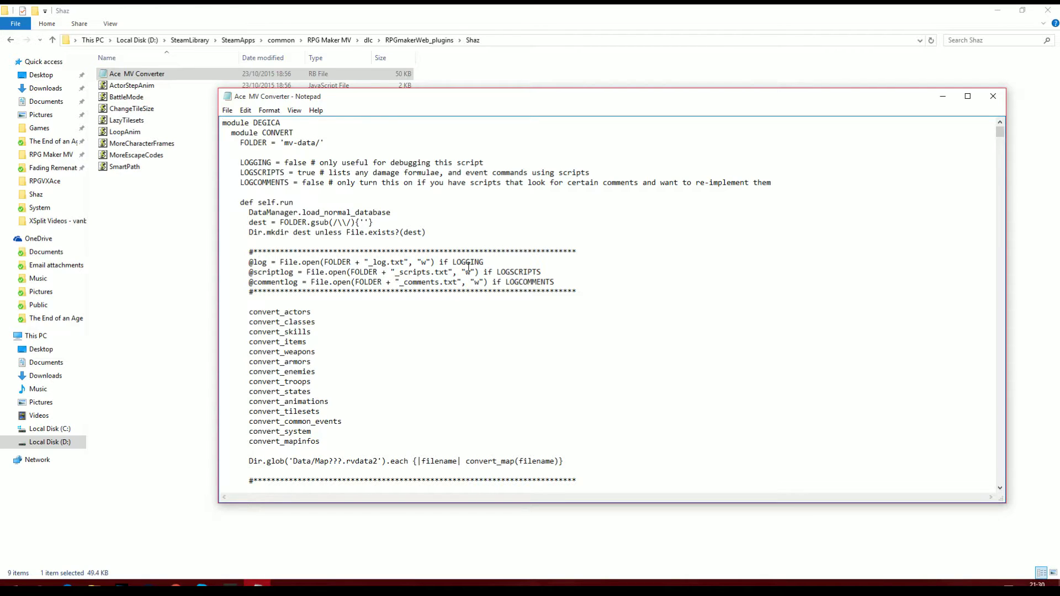
pyautogui.hotkey('ctrl', 'a')
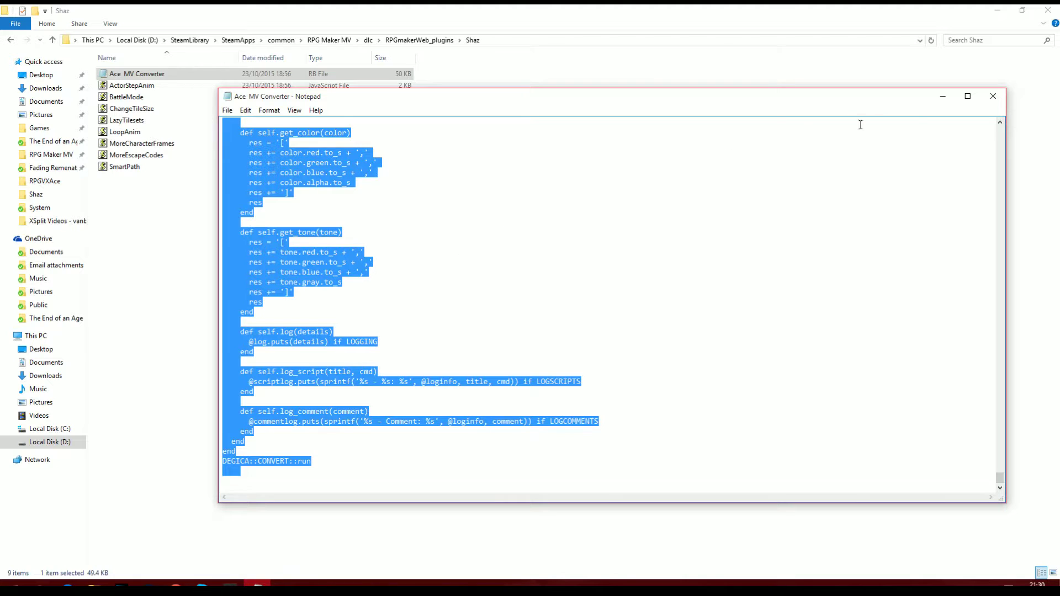
pyautogui.click(943, 96)
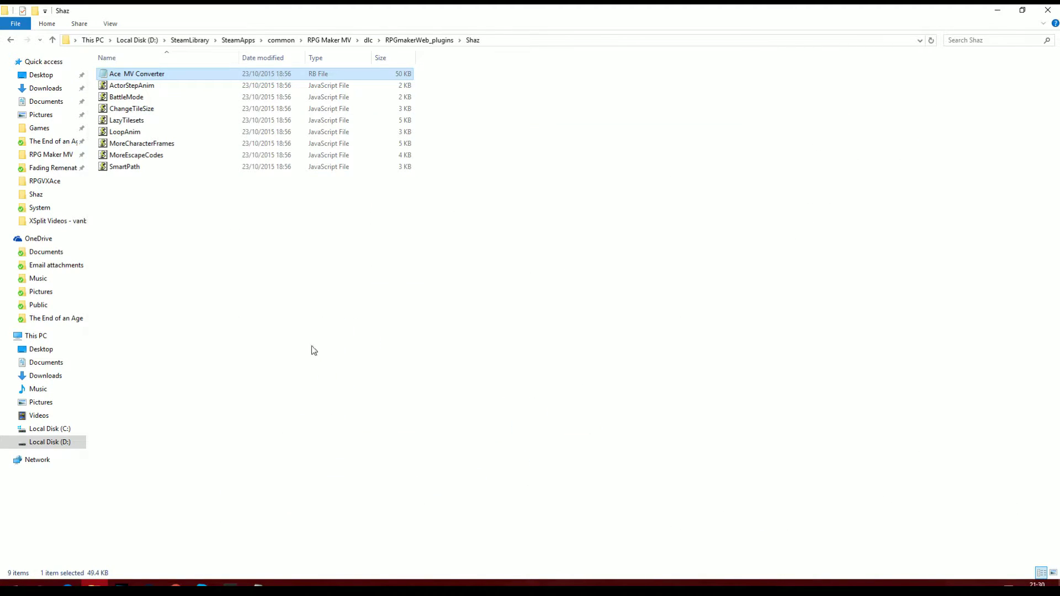
# Step: Launch the Game project from The End of an Age > Fading Remnants in RPG Maker VX Ace
pyautogui.click(45, 145)
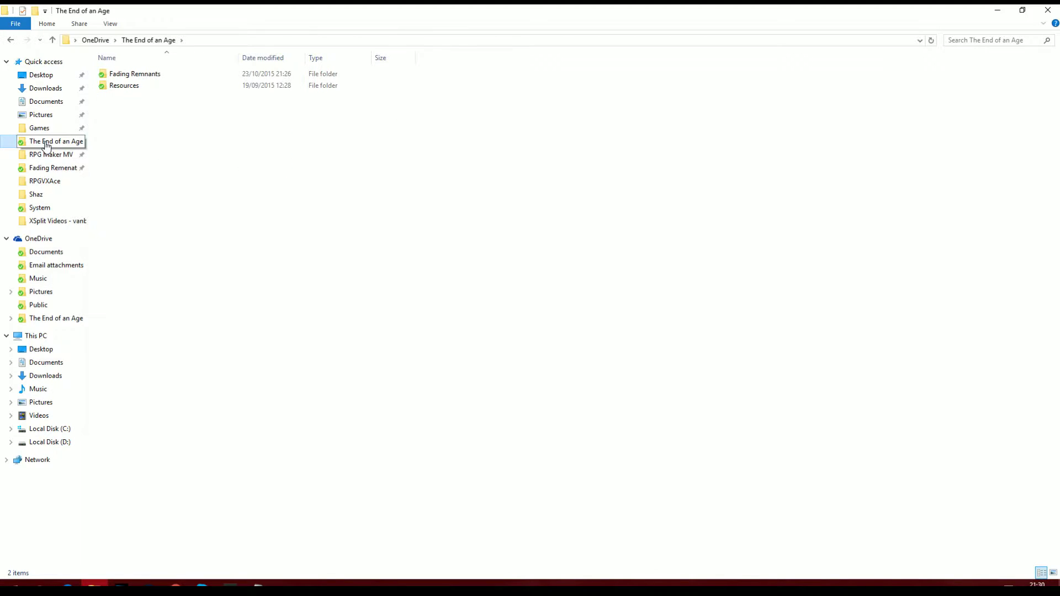
pyautogui.click(52, 167)
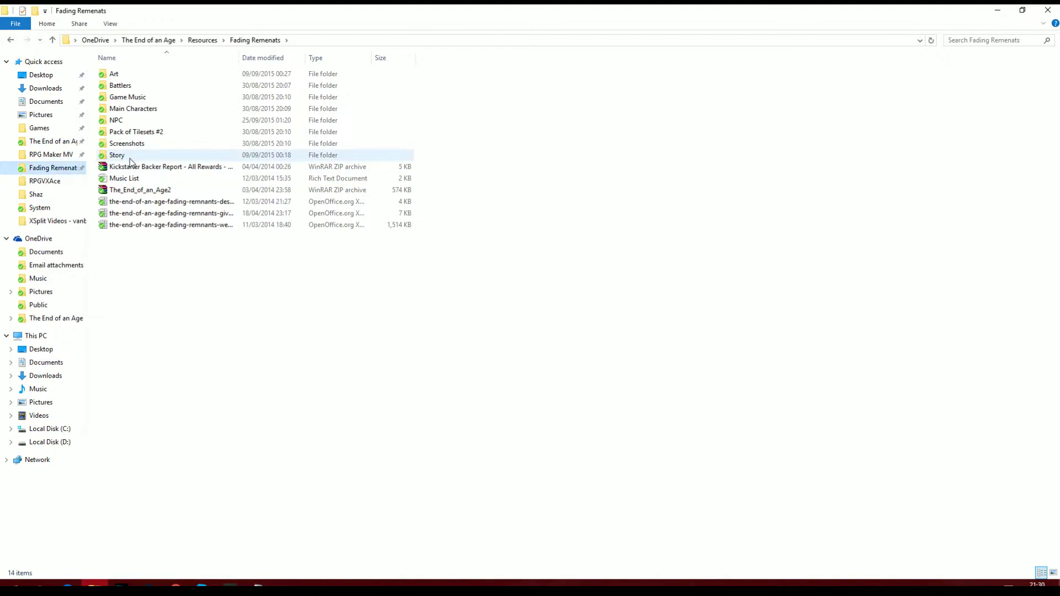
pyautogui.click(39, 141)
pyautogui.click(138, 78)
pyautogui.doubleClick(138, 78)
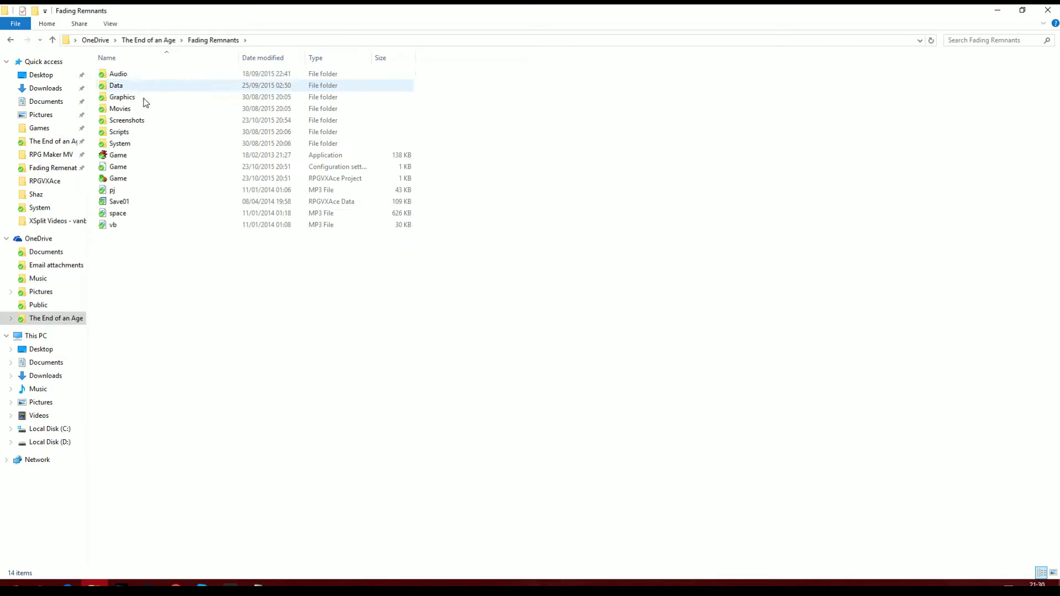
pyautogui.doubleClick(137, 179)
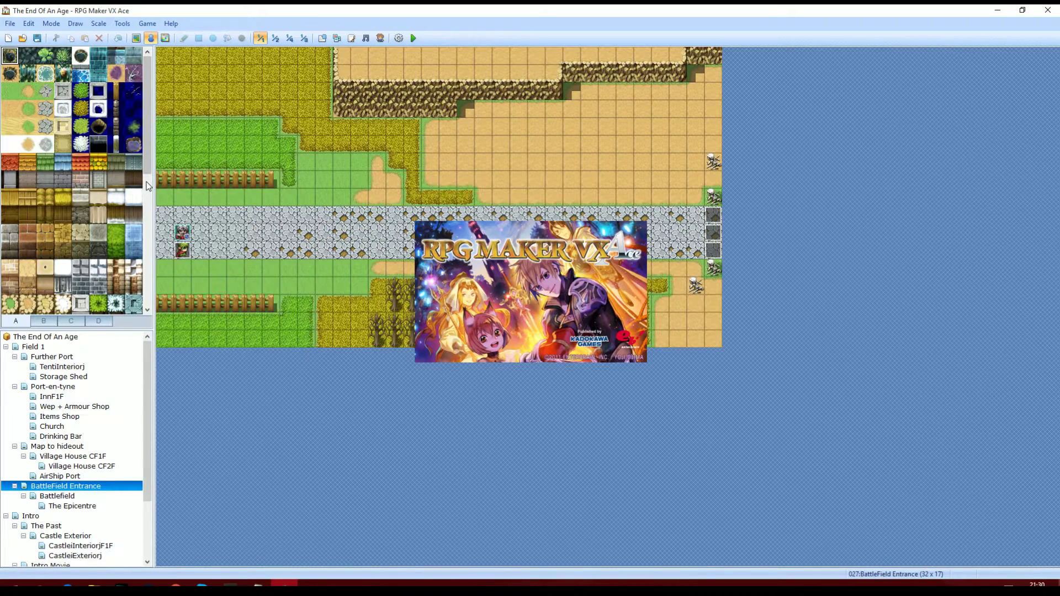
# Step: Open the Script Editor and select the mv script under Materials
pyautogui.click(30, 337)
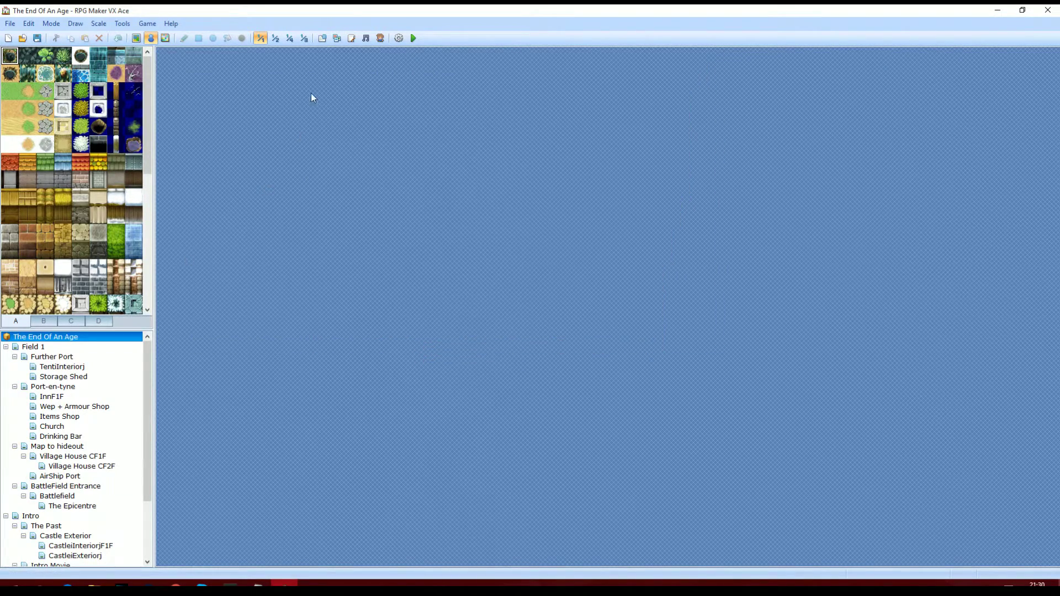
pyautogui.click(349, 41)
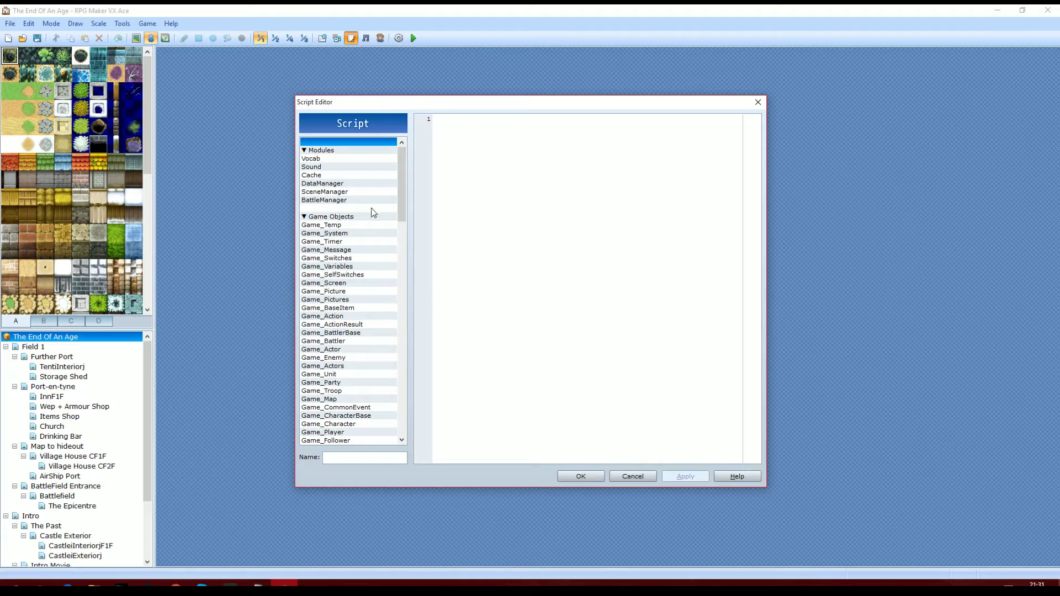
pyautogui.moveTo(402, 216); pyautogui.dragTo(402, 369)
pyautogui.click(340, 391)
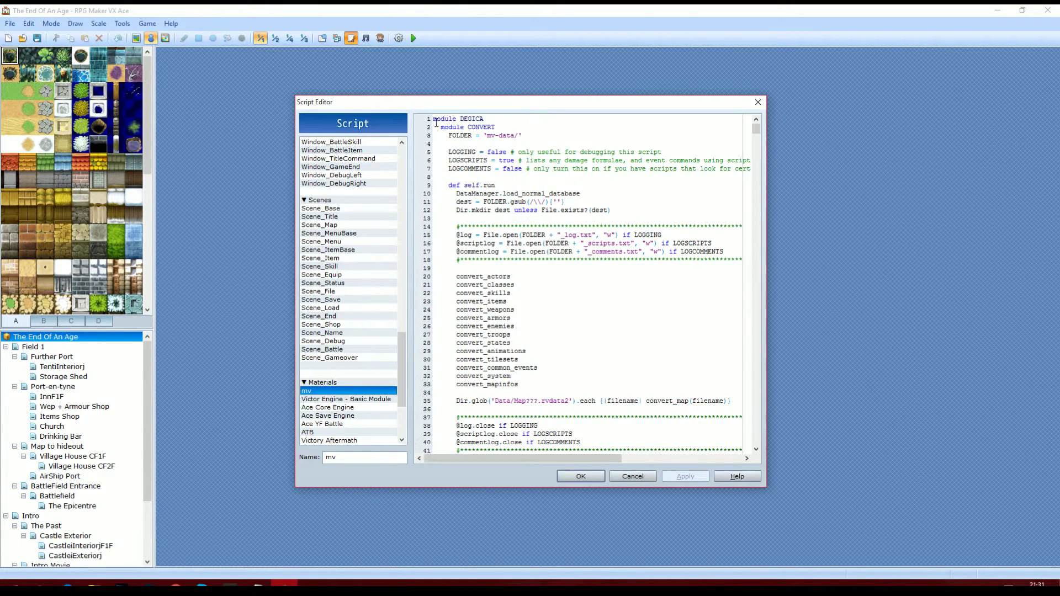
# Step: Replace the mv script's code with the pasted Ace MV Converter code, apply, and confirm
pyautogui.hotkey('ctrl', 'a')
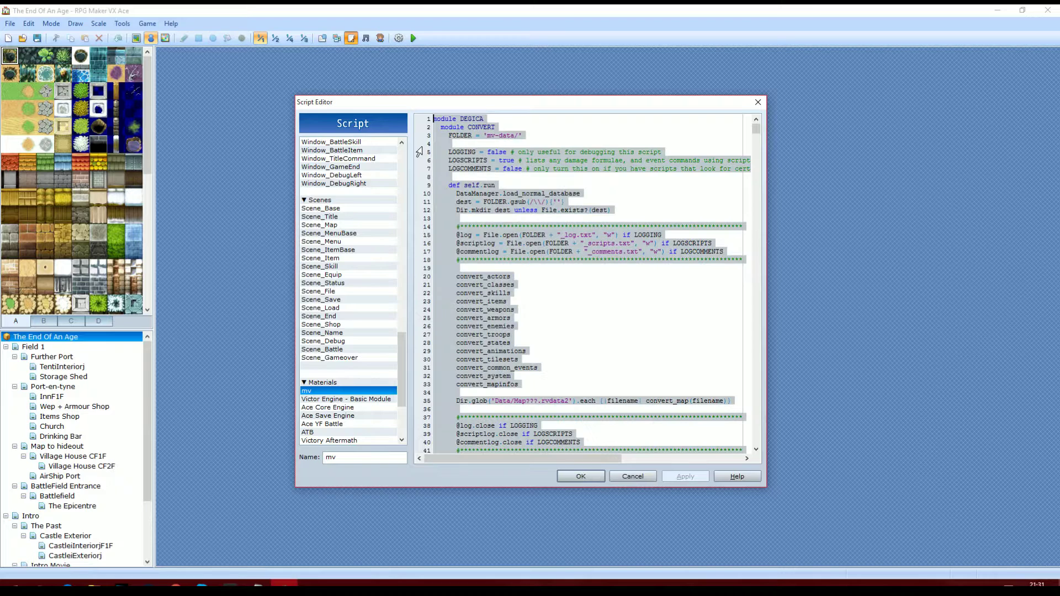
pyautogui.press('Delete')
pyautogui.hotkey('ctrl', 'v')
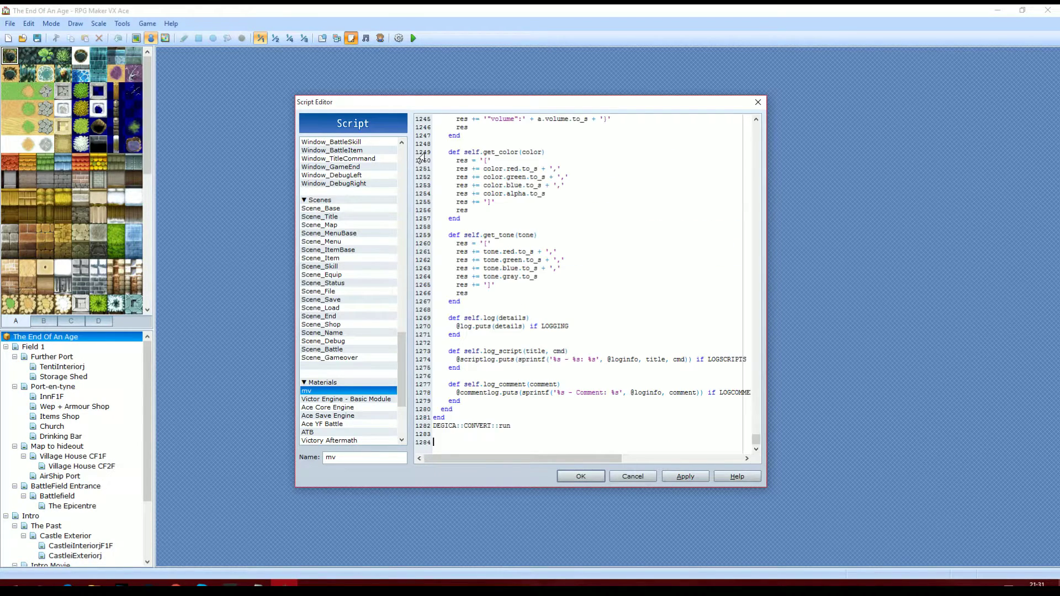
pyautogui.moveTo(756, 440); pyautogui.dragTo(730, 105)
pyautogui.click(686, 477)
pyautogui.click(580, 476)
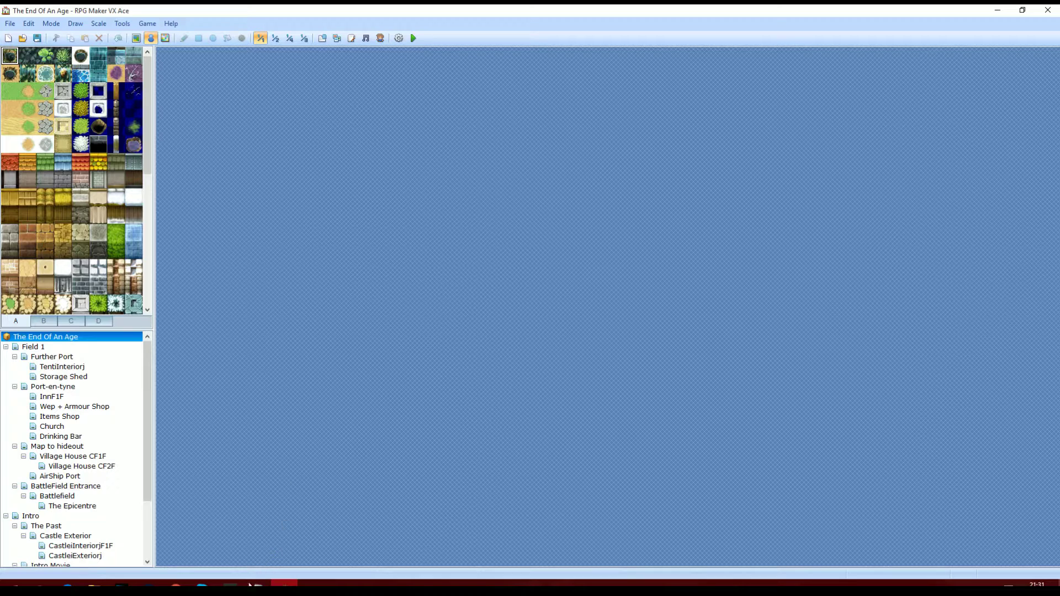
# Step: Save the project, playtest it to the Poetic Justice splash, and close the game window
pyautogui.click(94, 585)
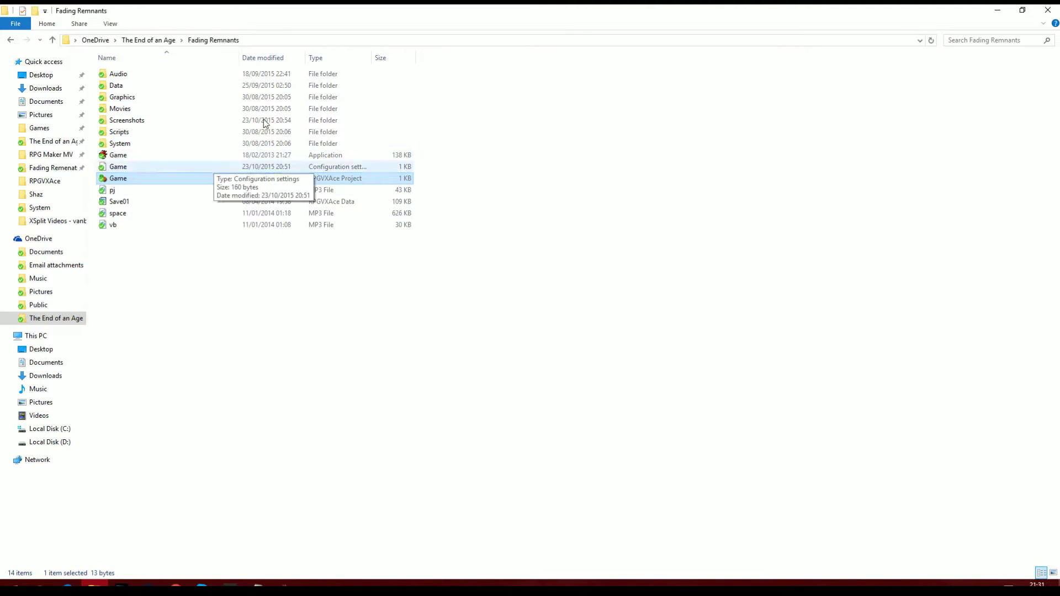
pyautogui.click(997, 10)
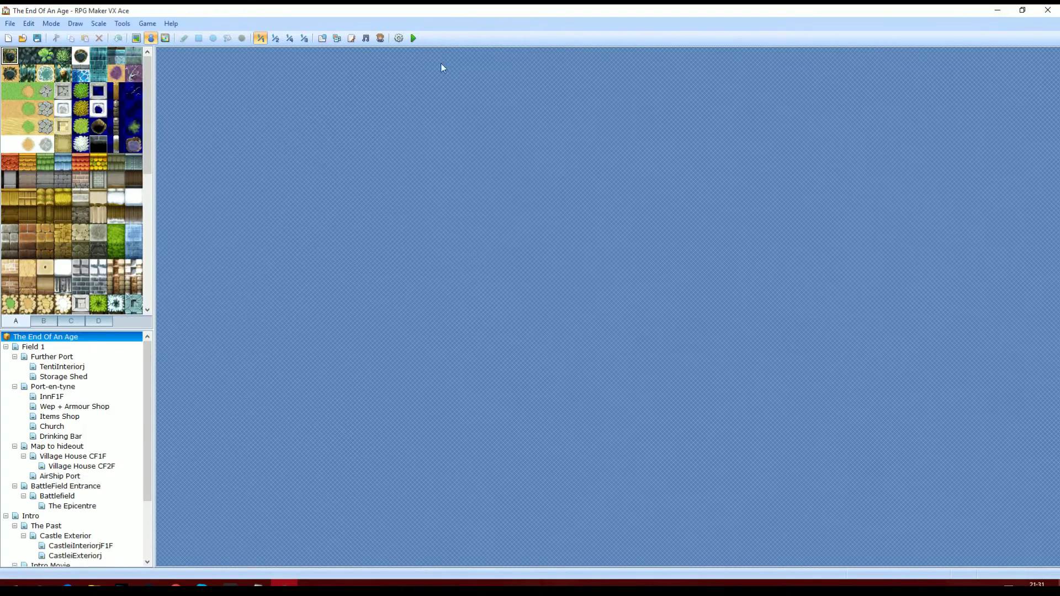
pyautogui.click(415, 38)
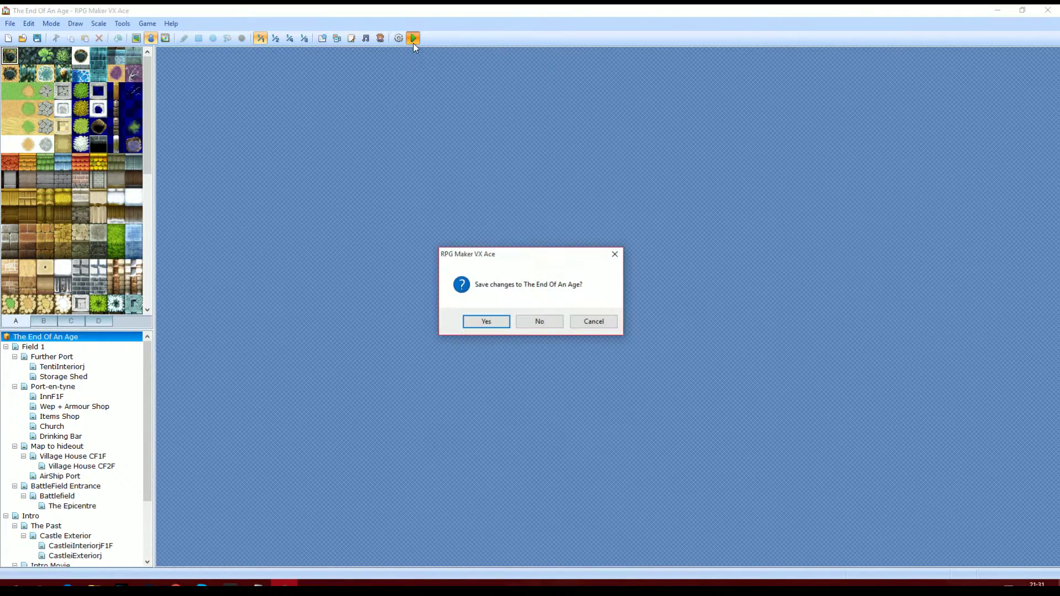
pyautogui.click(492, 322)
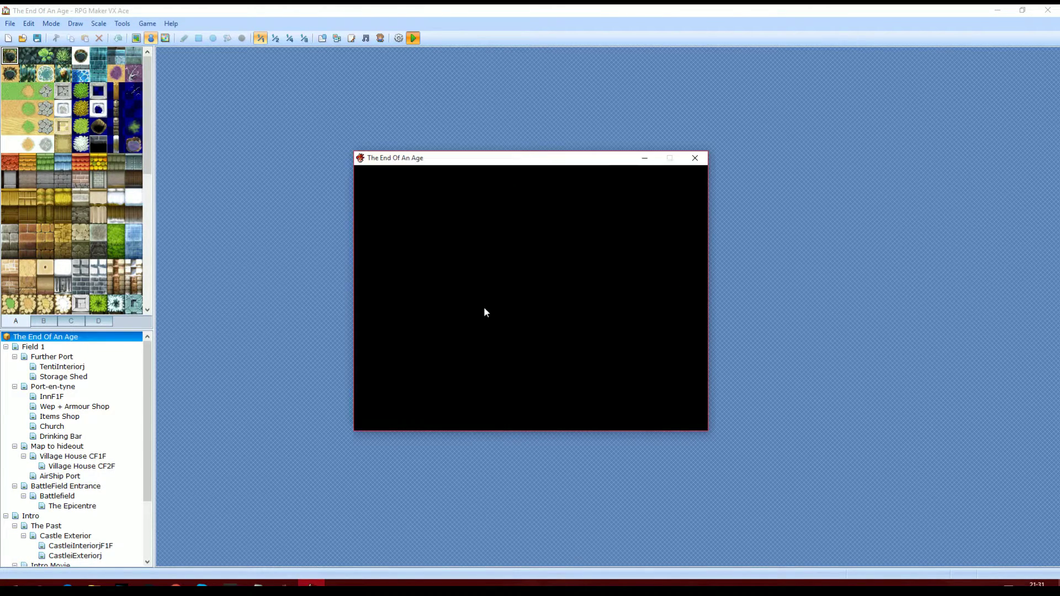
pyautogui.click(694, 158)
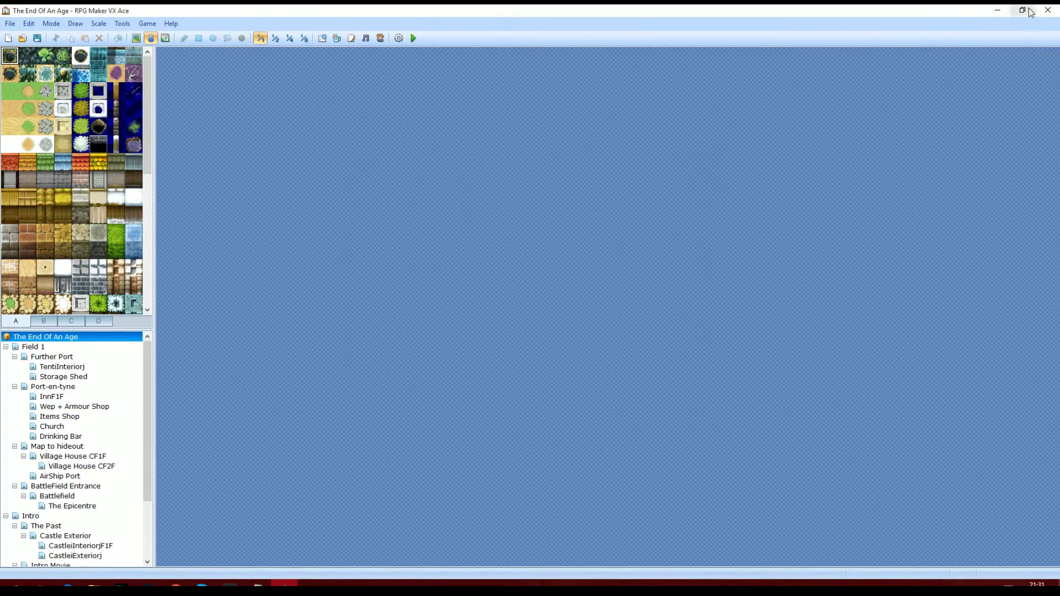
# Step: Close VX Ace and the converter script, then open mv-data to list its 47 JSON files
pyautogui.click(1045, 11)
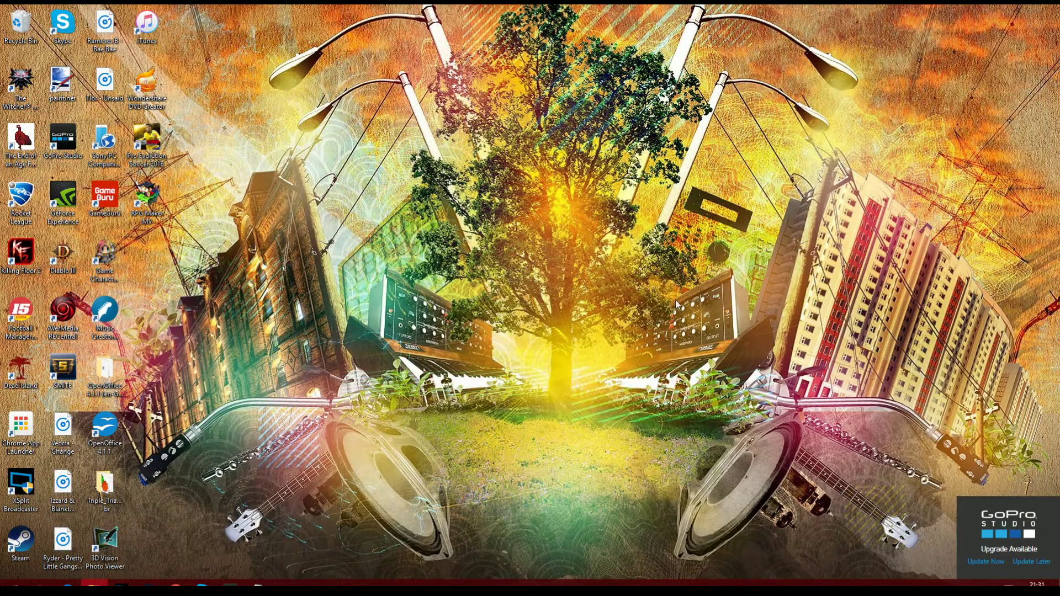
pyautogui.click(94, 585)
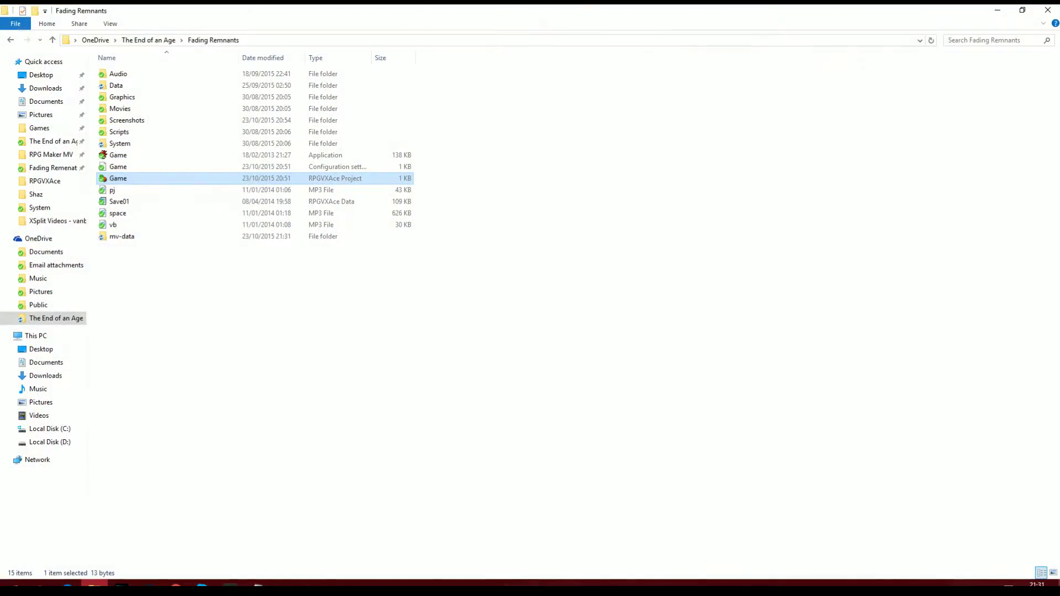
pyautogui.click(257, 585)
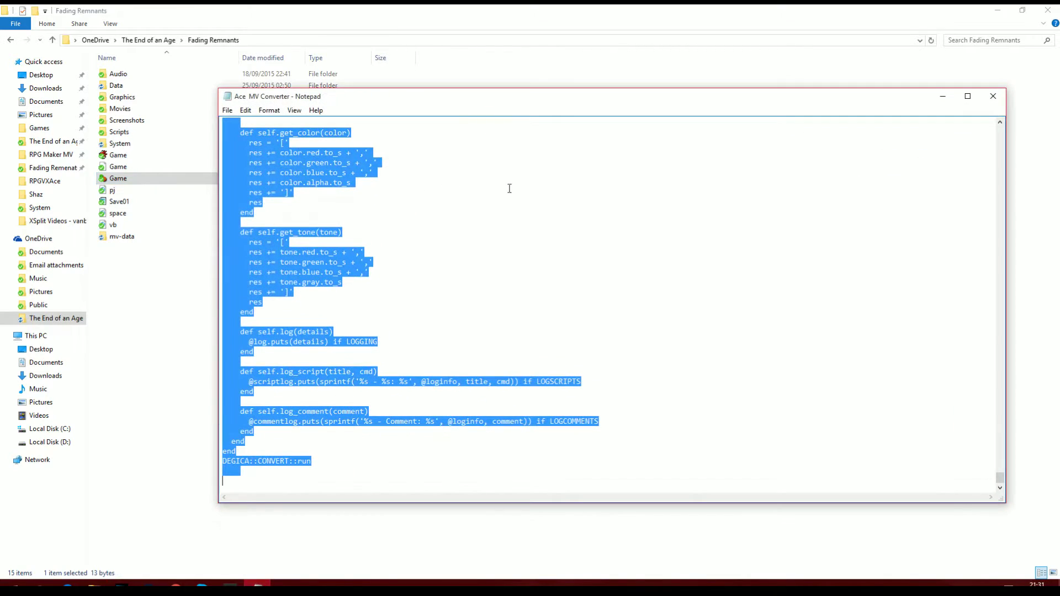
pyautogui.click(978, 100)
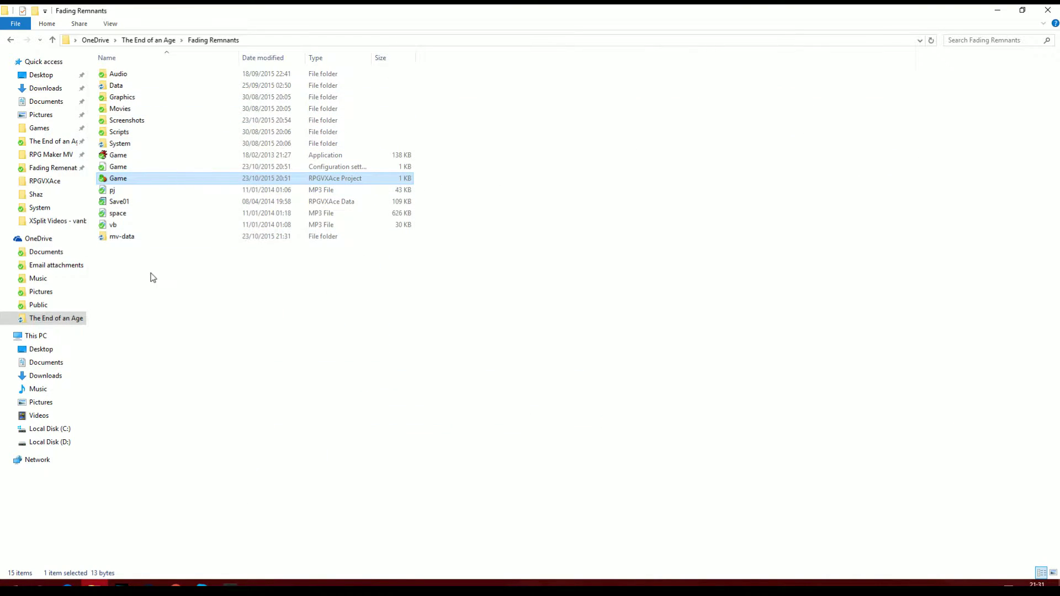
pyautogui.click(142, 241)
pyautogui.doubleClick(143, 243)
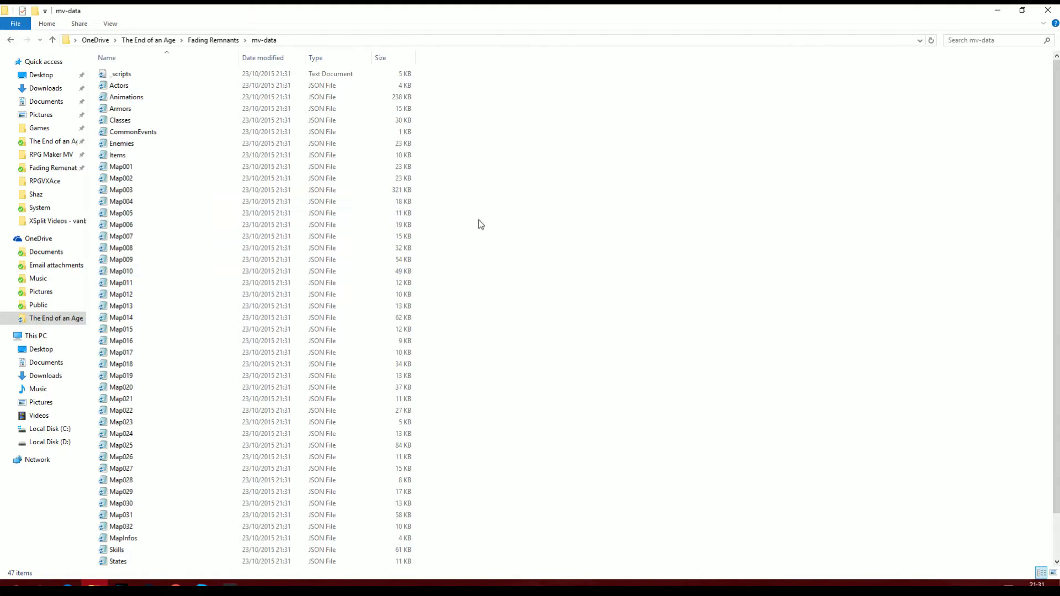
pyautogui.scroll(-2, 475, 224)
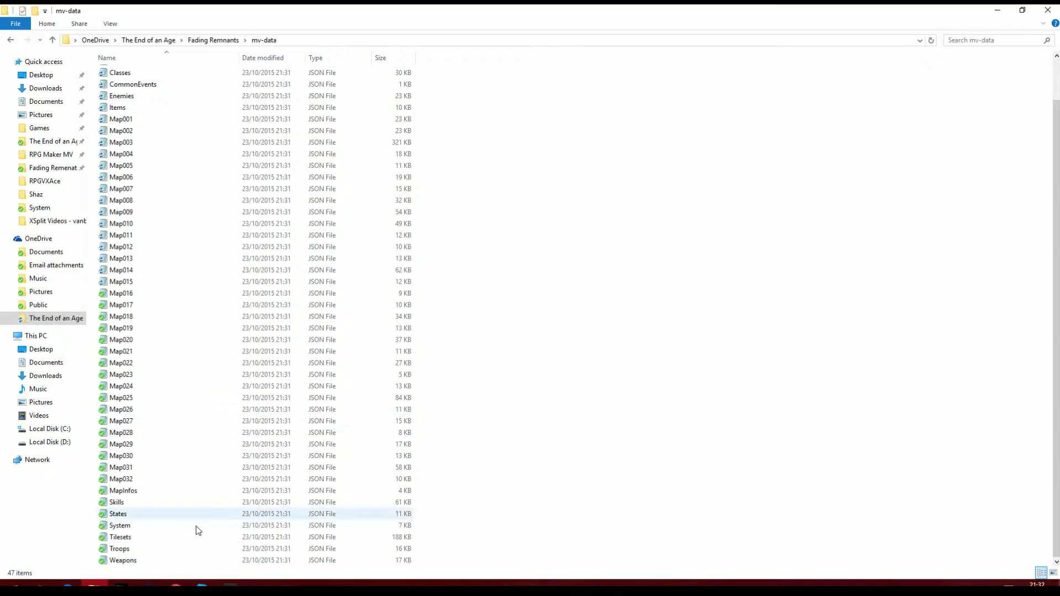
# Step: Launch RPG Maker MV from Steam and create a new project keeping the name Project1
pyautogui.click(149, 586)
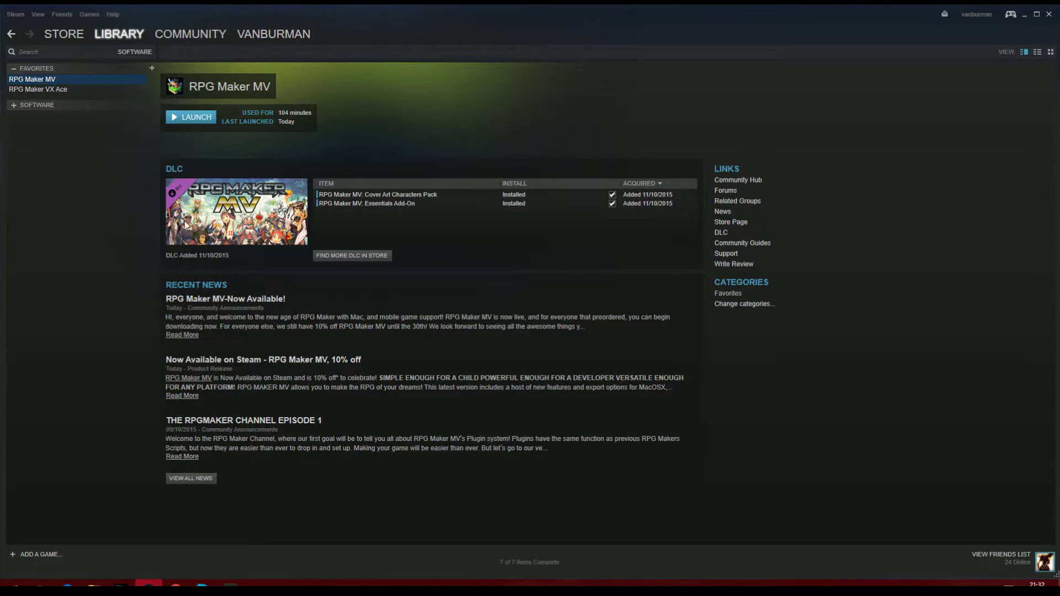
pyautogui.click(182, 118)
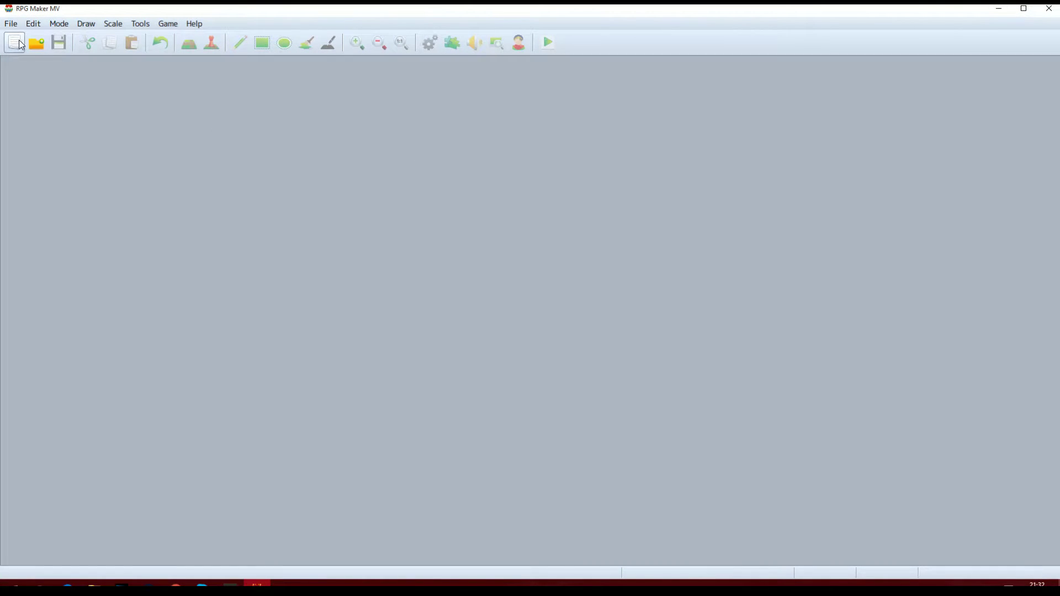
pyautogui.click(14, 43)
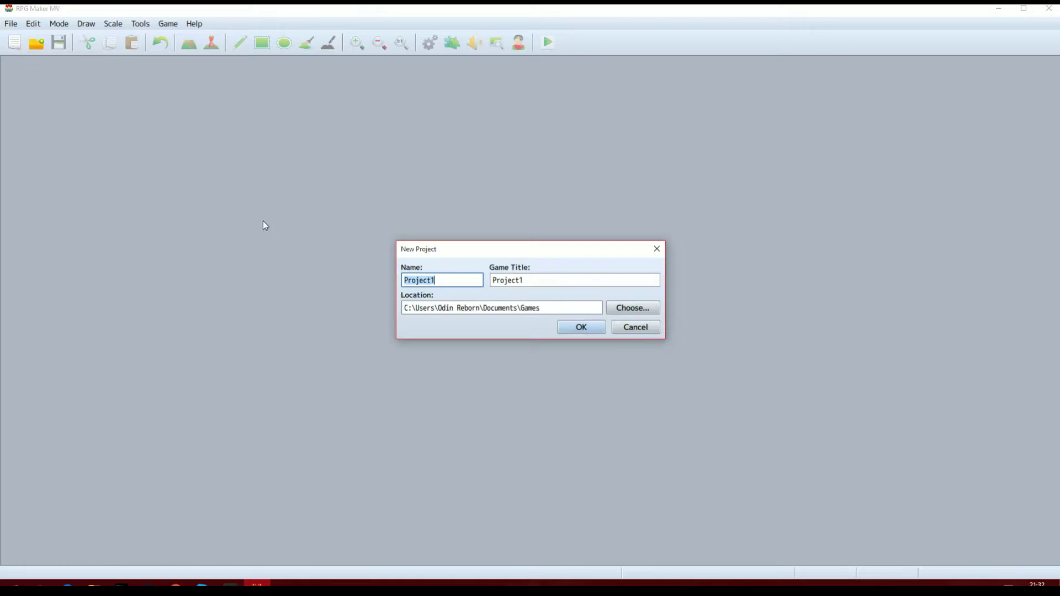
pyautogui.click(579, 328)
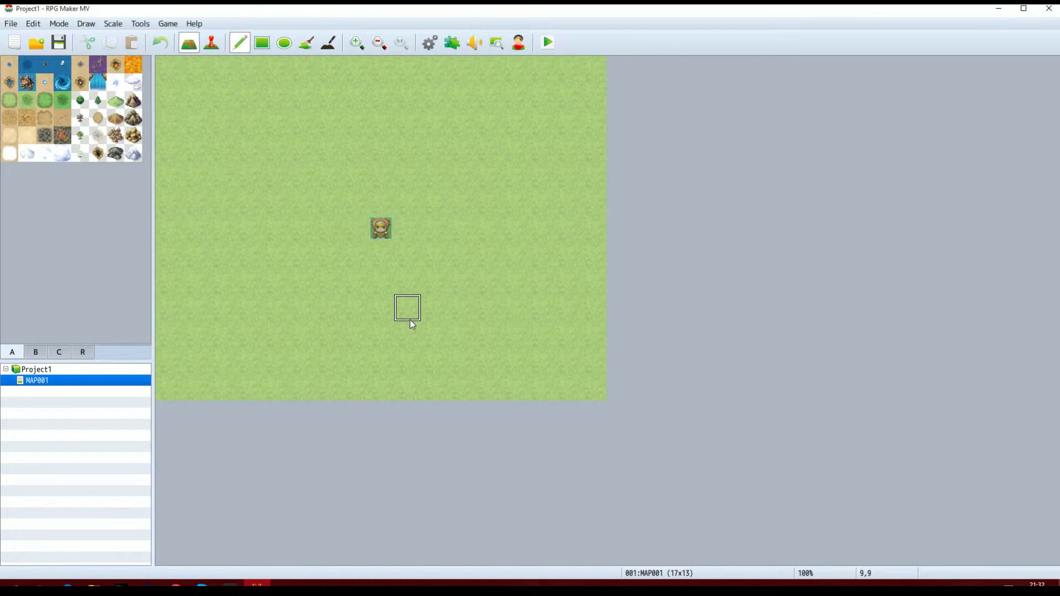
# Step: Select all 47 converted files in mv-data and open Documents > Games > Project1 > data
pyautogui.click(93, 586)
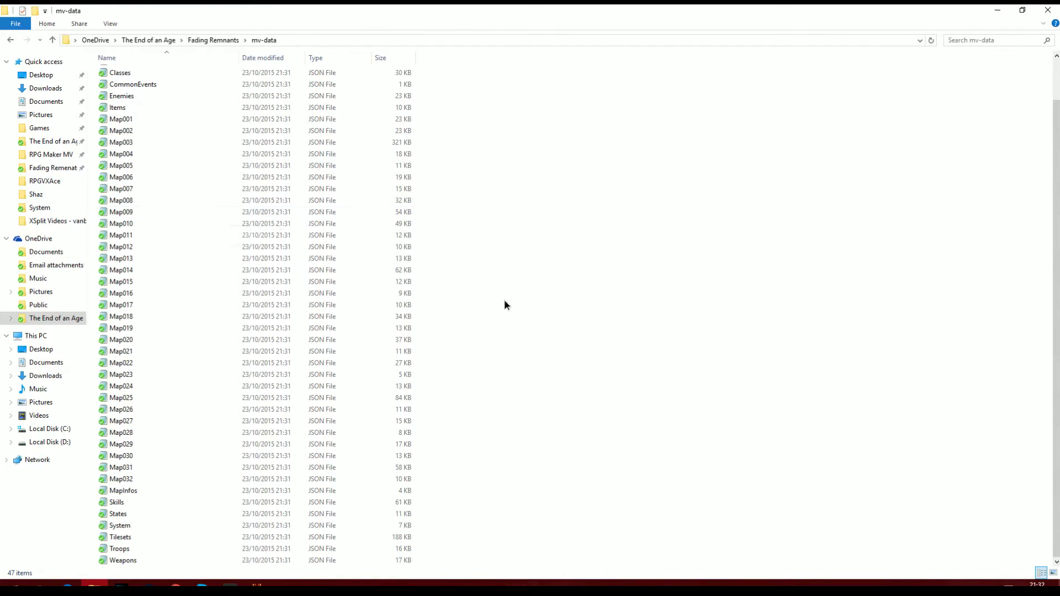
pyautogui.hotkey('ctrl', 'a')
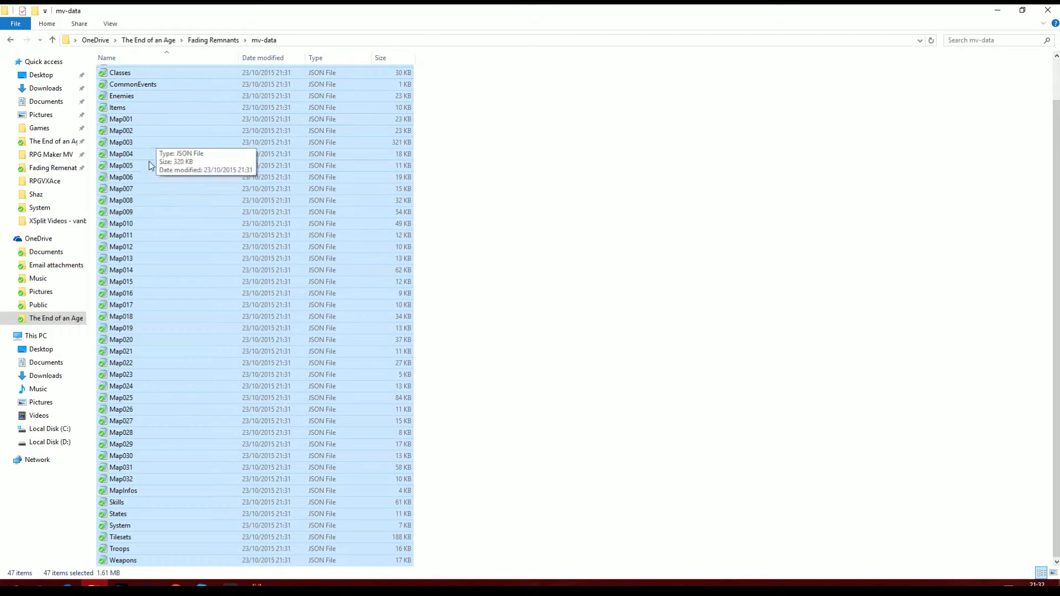
pyautogui.click(40, 129)
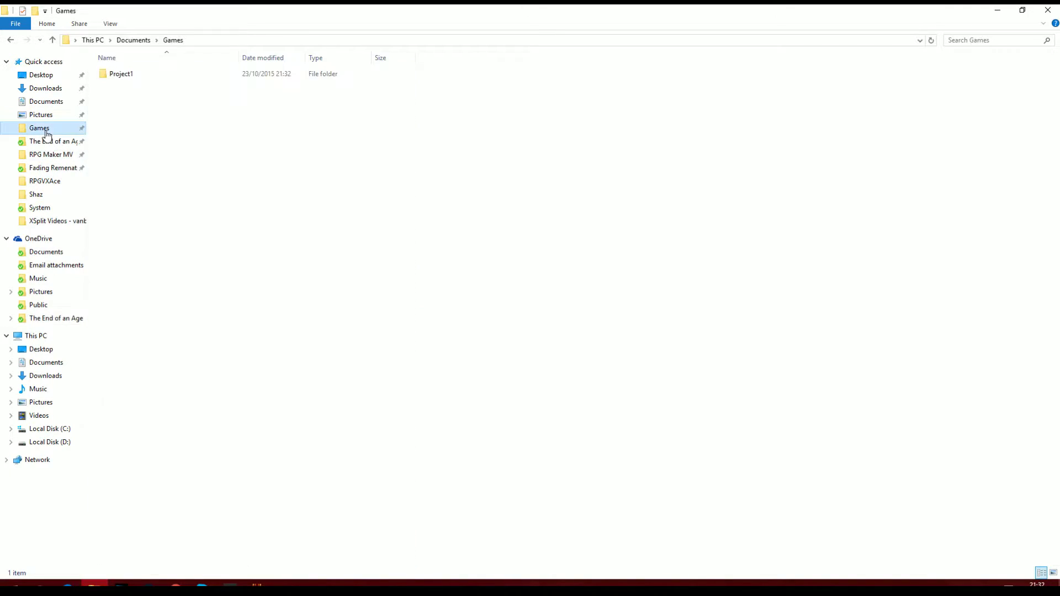
pyautogui.click(165, 75)
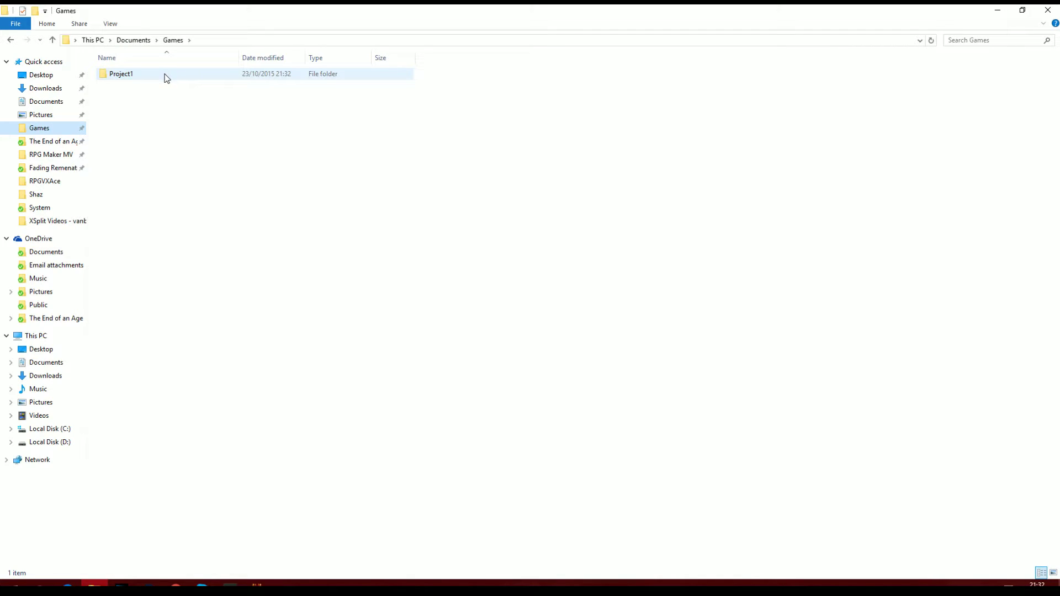
pyautogui.doubleClick(166, 77)
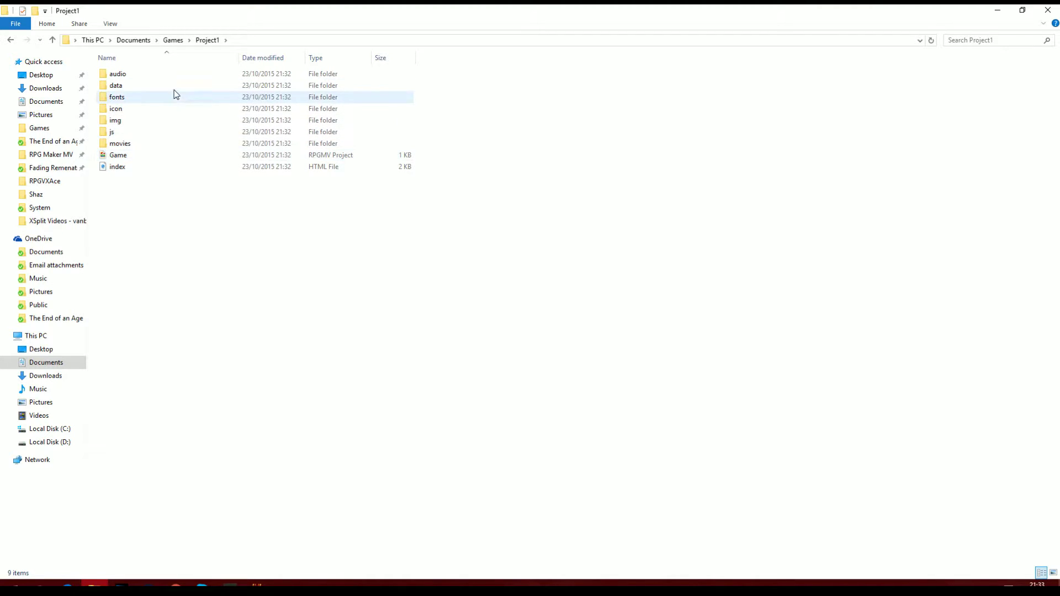
pyautogui.doubleClick(172, 90)
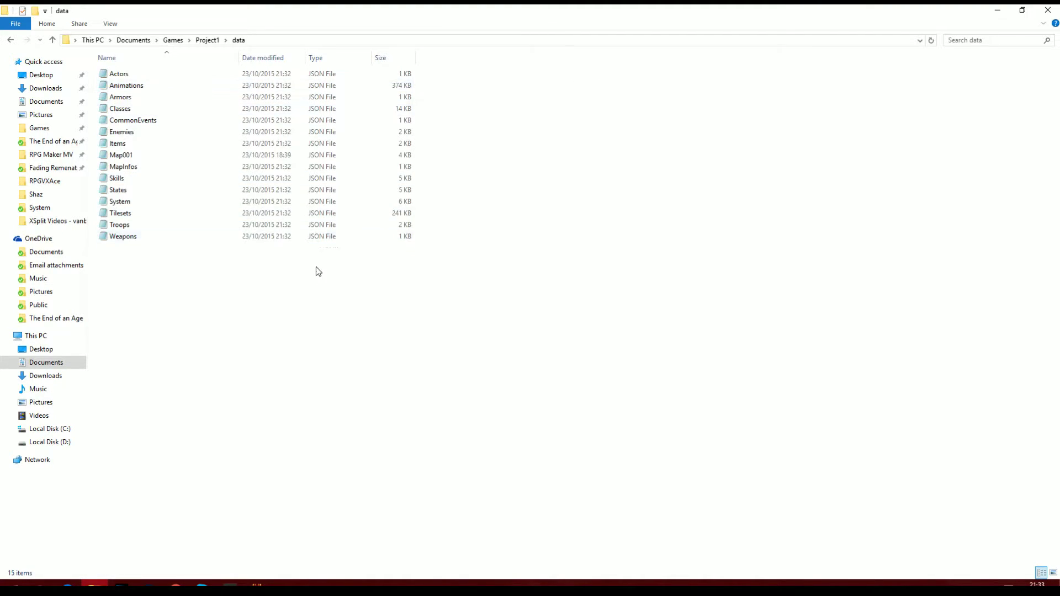
# Step: Paste the files into Project1's data folder, replacing the same-named originals
pyautogui.hotkey('ctrl', 'v')
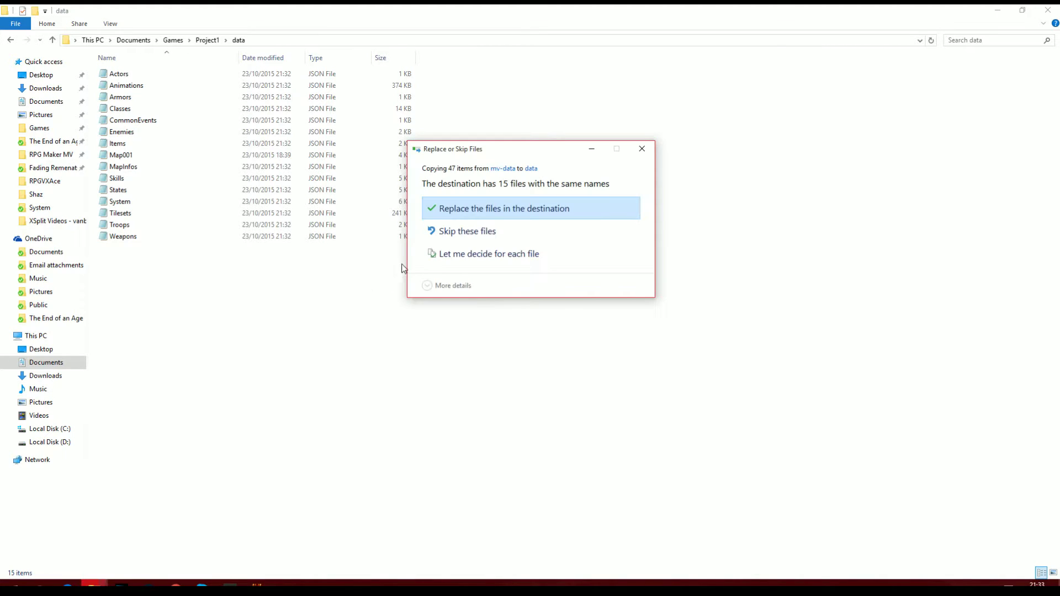
pyautogui.click(511, 208)
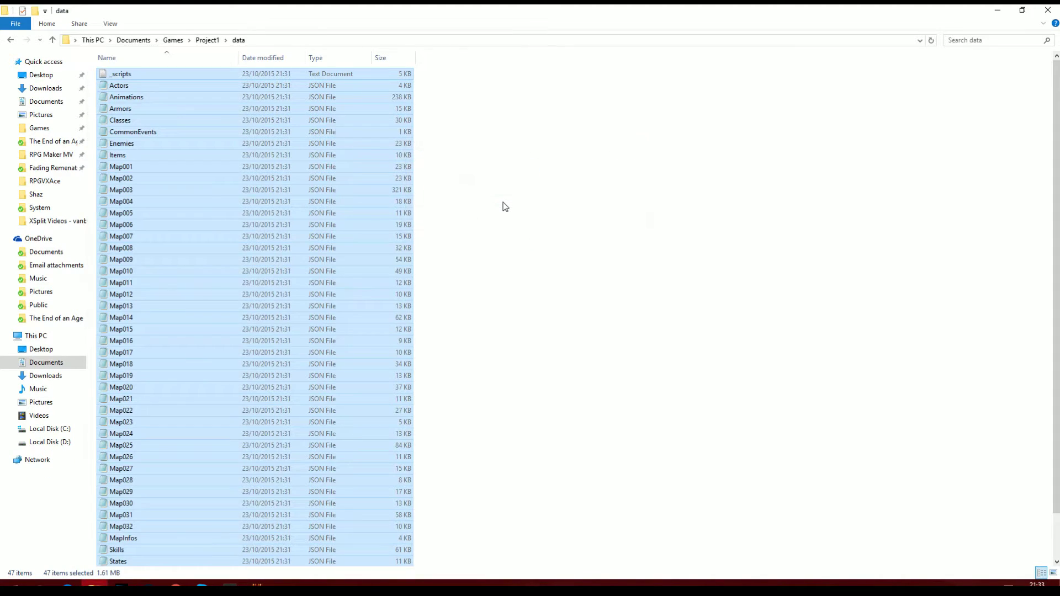
pyautogui.click(504, 209)
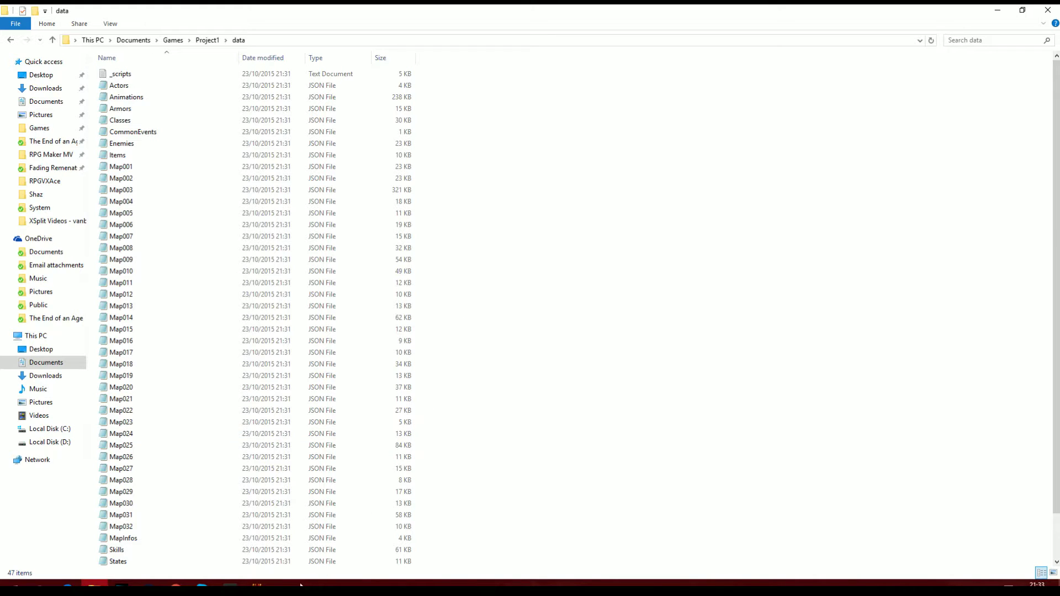
pyautogui.click(257, 584)
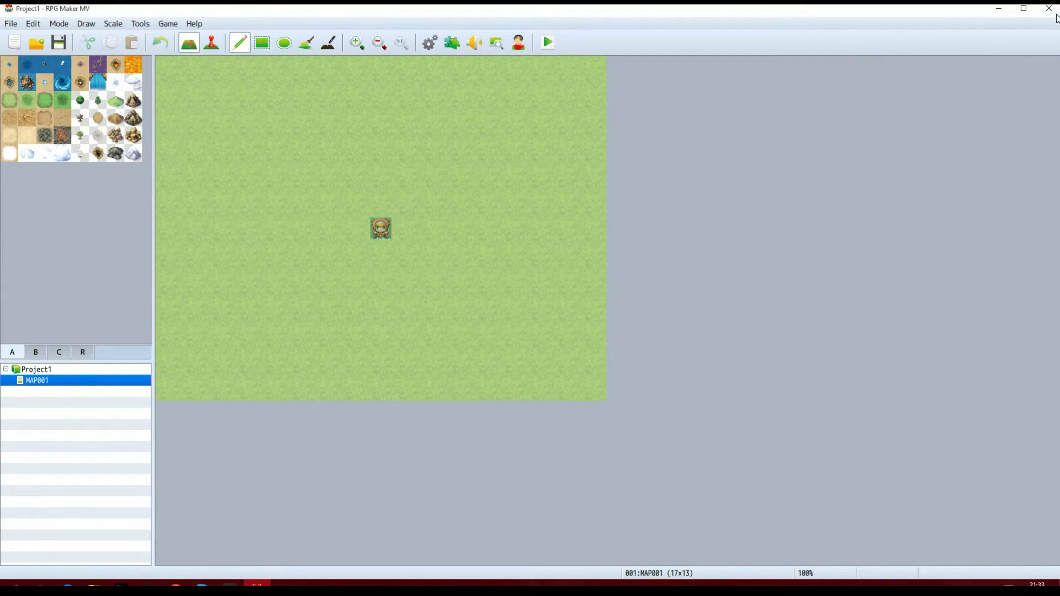
# Step: Reopen Project1's Game file, then view Field 1, tent, Storage Shed and Wep + Armour Shop maps
pyautogui.click(36, 43)
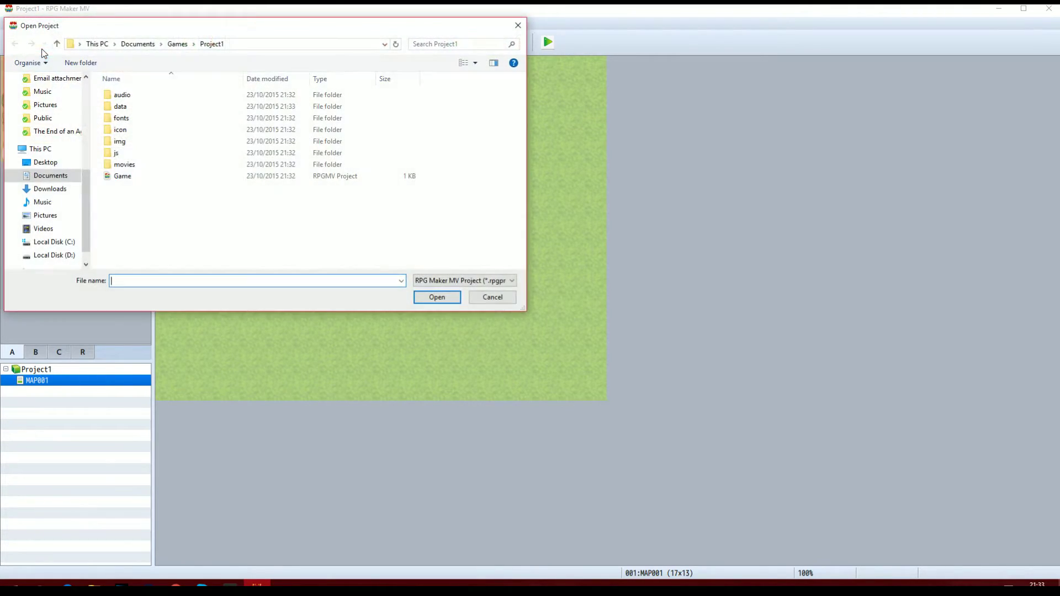
pyautogui.doubleClick(179, 178)
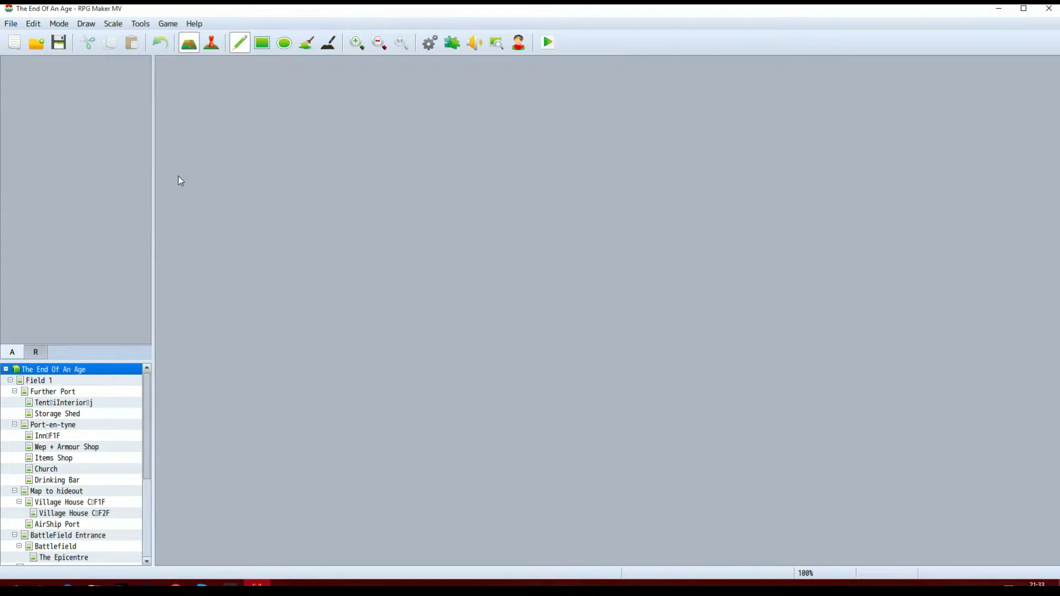
pyautogui.click(99, 381)
pyautogui.click(90, 402)
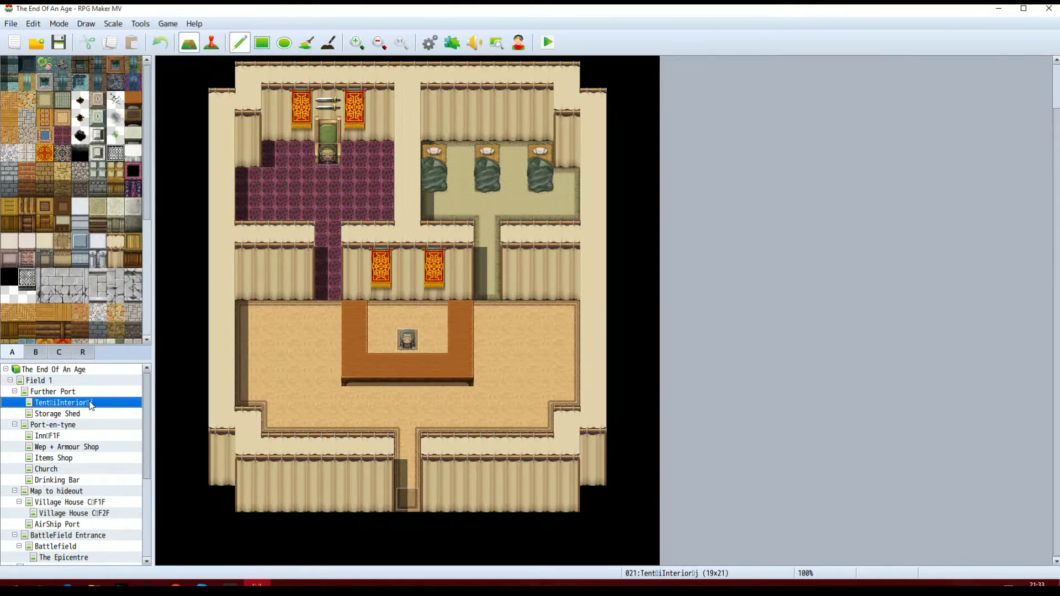
pyautogui.click(92, 415)
pyautogui.click(92, 448)
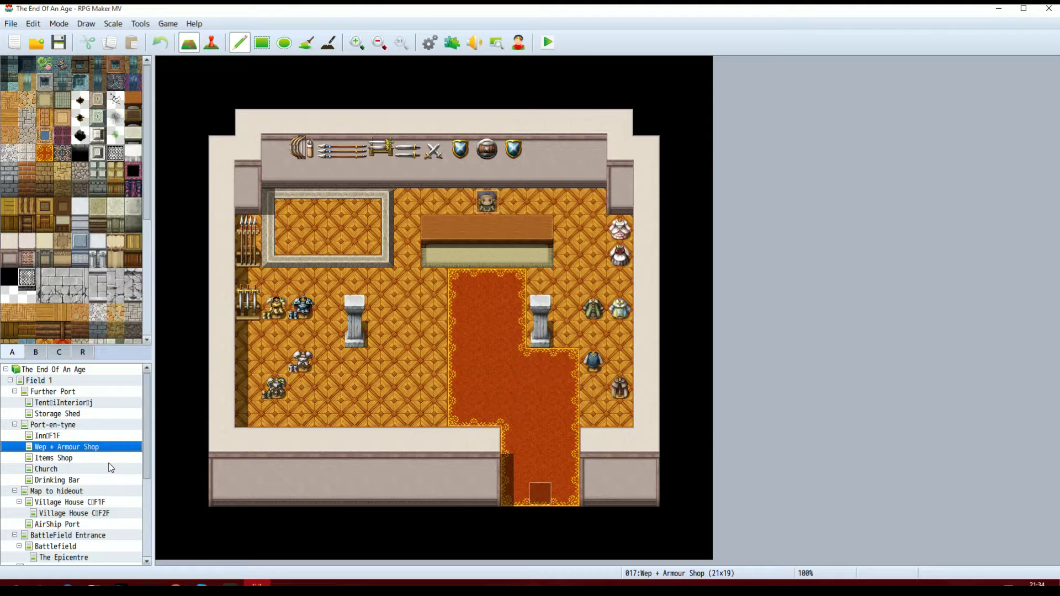
pyautogui.click(141, 24)
pyautogui.click(139, 37)
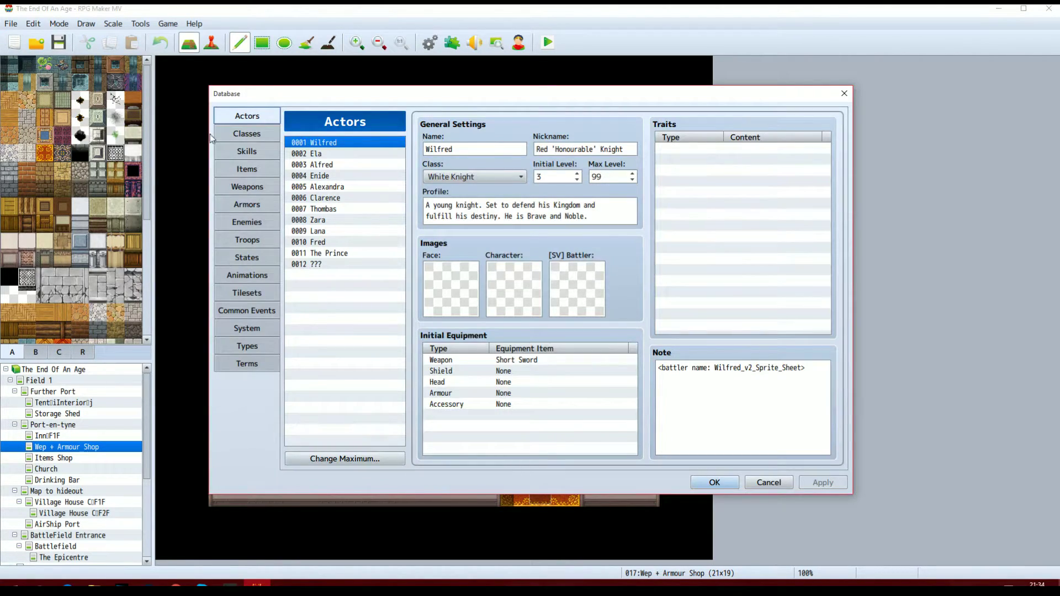
pyautogui.click(314, 176)
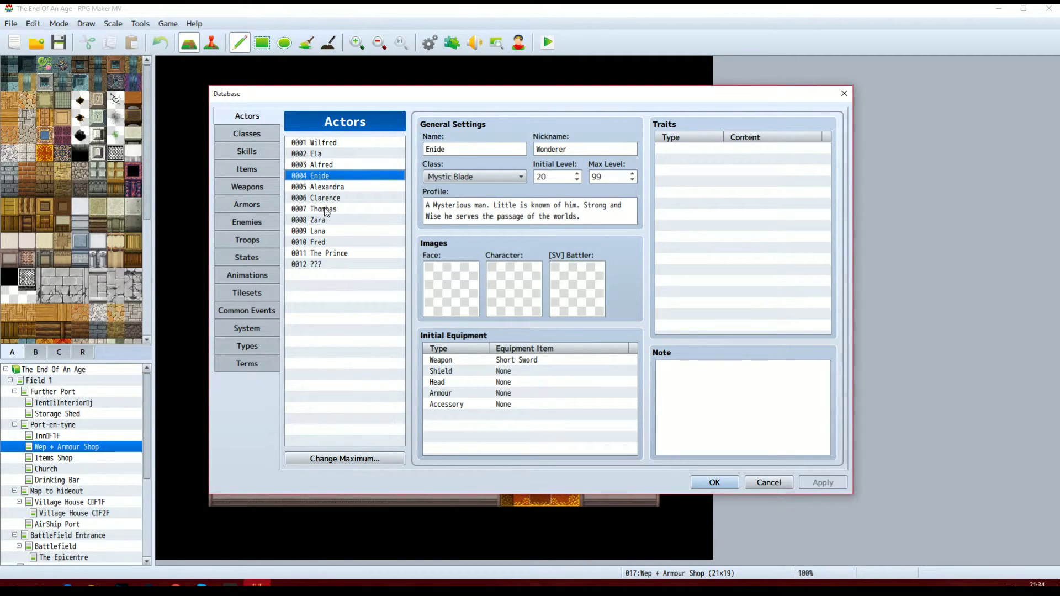
pyautogui.doubleClick(477, 290)
pyautogui.click(368, 241)
pyautogui.click(384, 262)
pyautogui.click(391, 273)
pyautogui.click(399, 295)
pyautogui.click(690, 410)
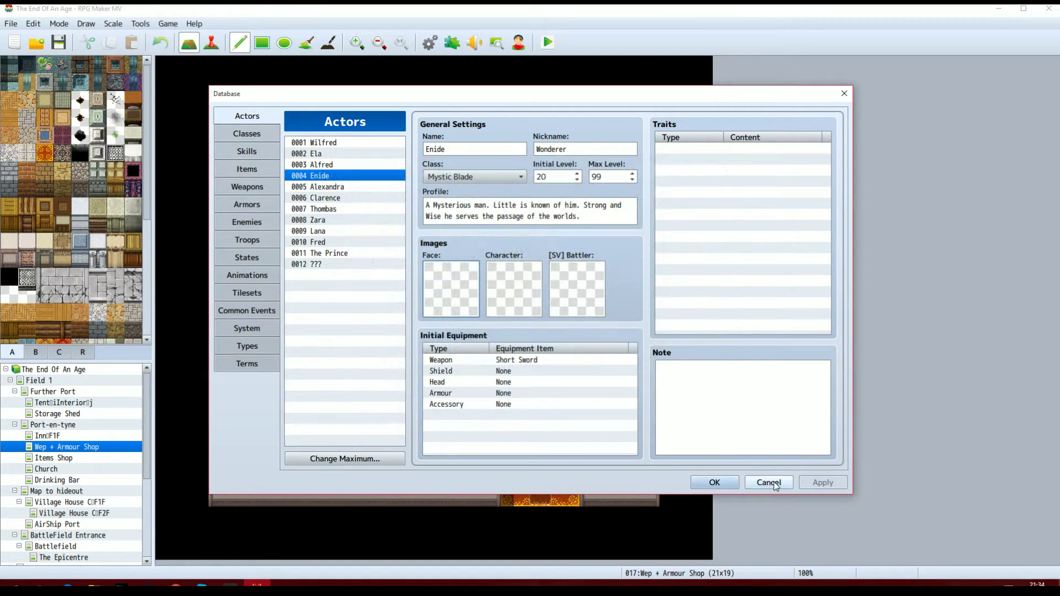
pyautogui.click(773, 483)
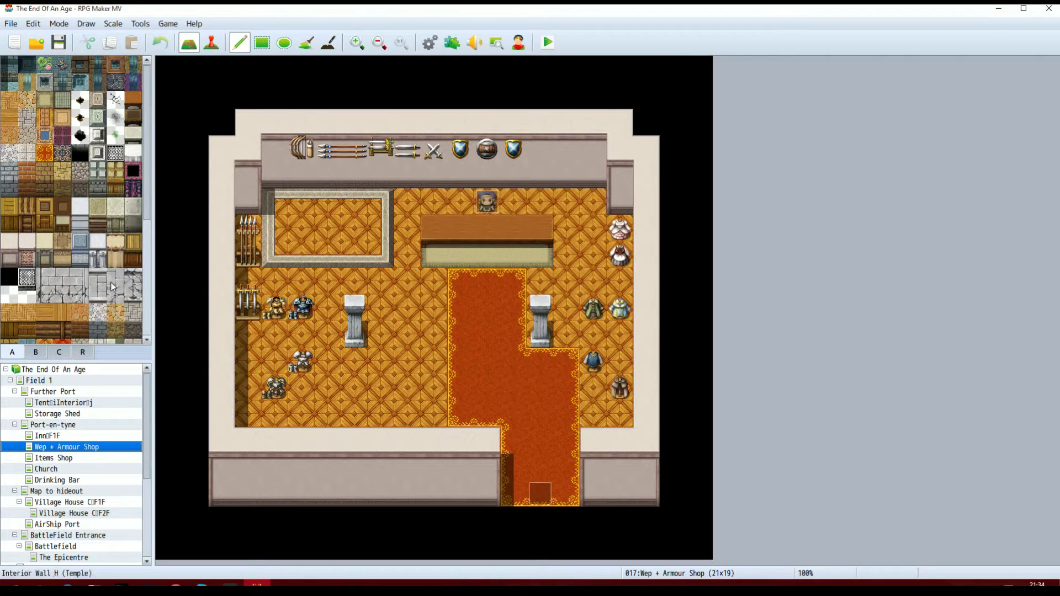
# Step: Browse the converted tent interior, Further Port, Inn F1F, Wep + Armour Shop and Church maps
pyautogui.click(87, 404)
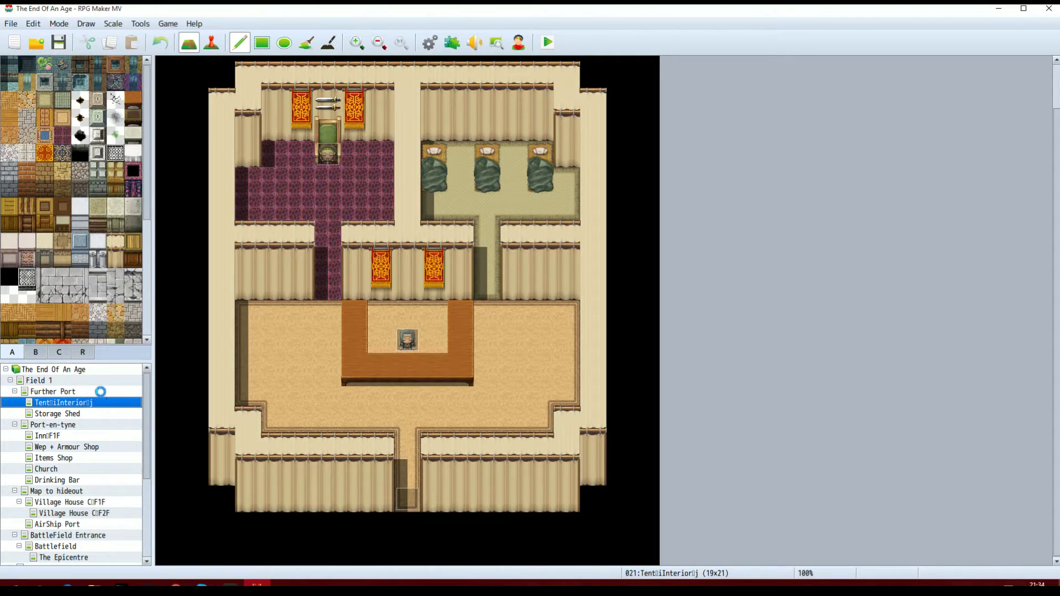
pyautogui.click(96, 390)
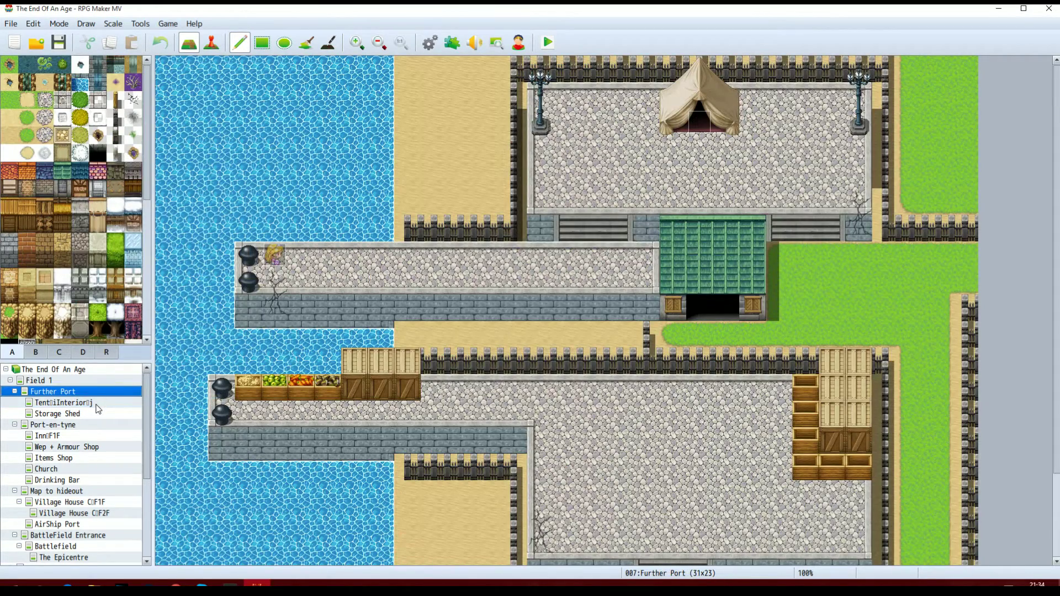
pyautogui.click(67, 436)
pyautogui.click(69, 448)
pyautogui.click(70, 470)
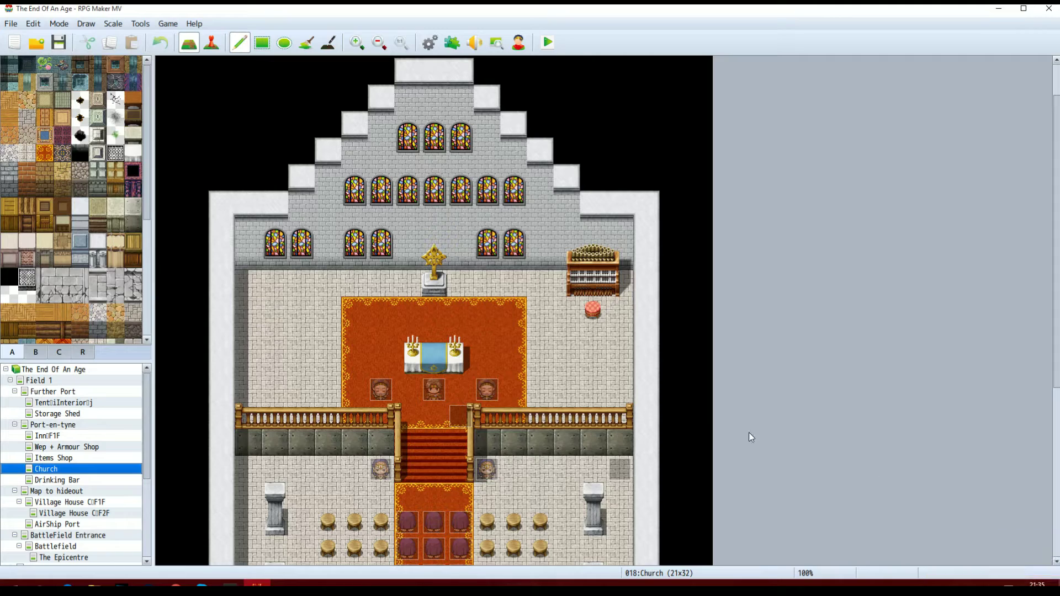
# Step: View the Drinking Bar and Inn F1F maps further down the tree, ending on Port-en-tyne
pyautogui.scroll(-1, 542, 492)
pyautogui.scroll(-6, 541, 491)
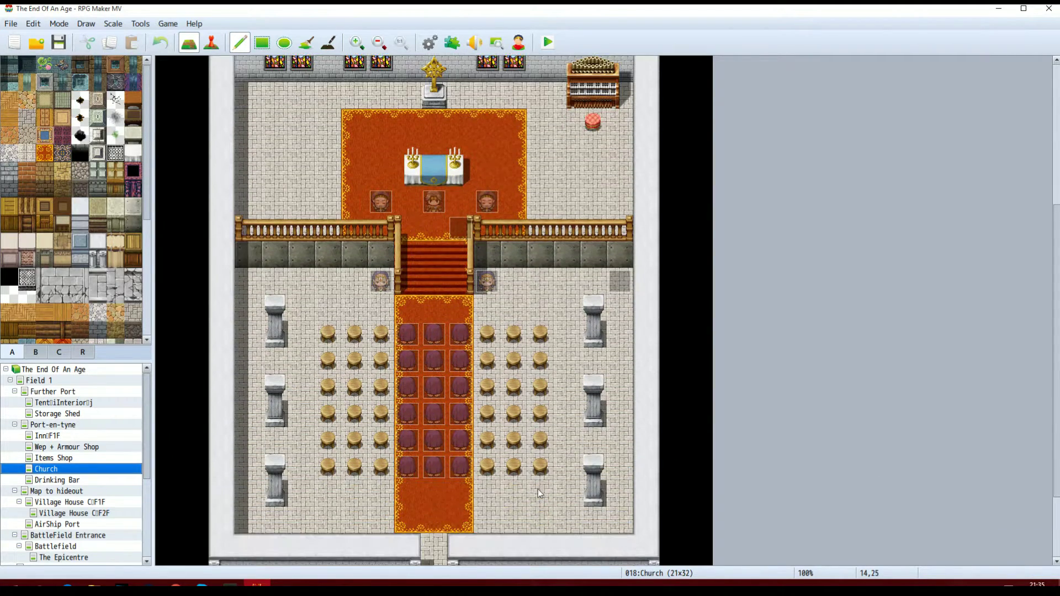
pyautogui.scroll(-4, 231, 473)
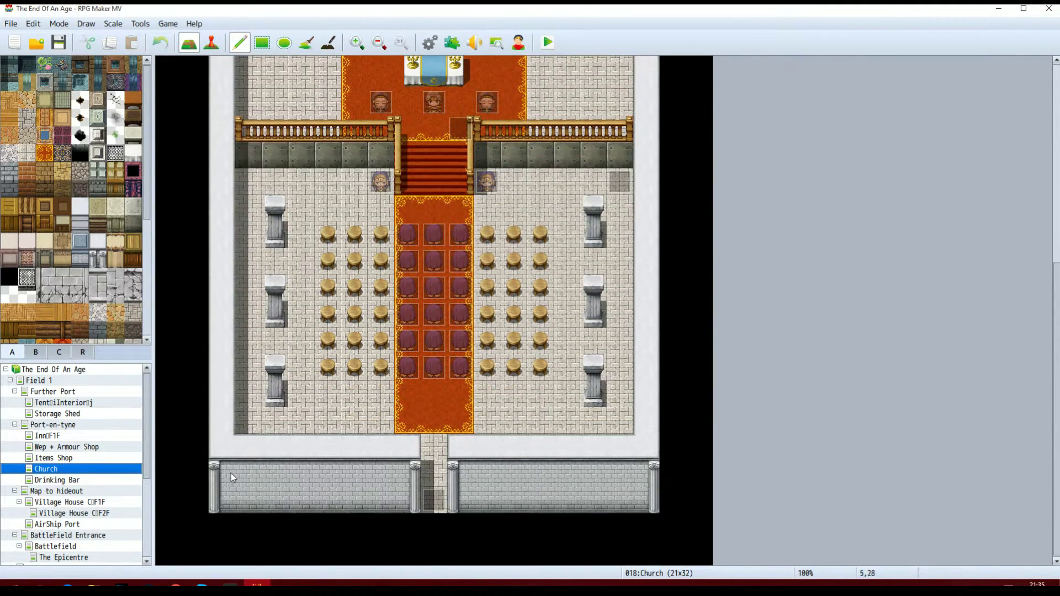
pyautogui.click(54, 481)
pyautogui.click(77, 435)
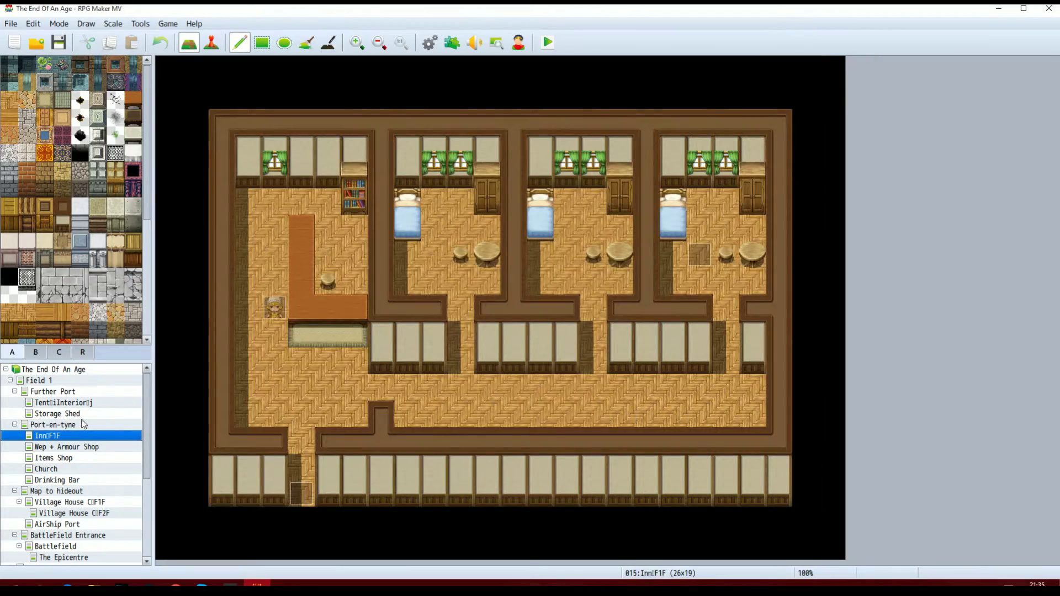
pyautogui.click(74, 424)
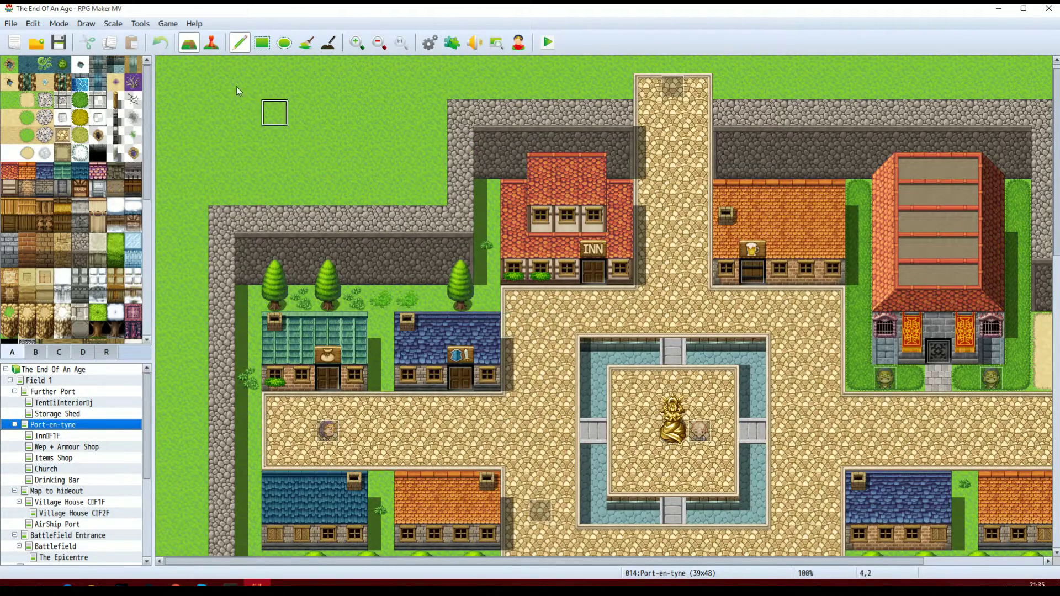
# Step: Switch to Event mode and try the tile event menu twice, dismissing it without changes
pyautogui.click(214, 44)
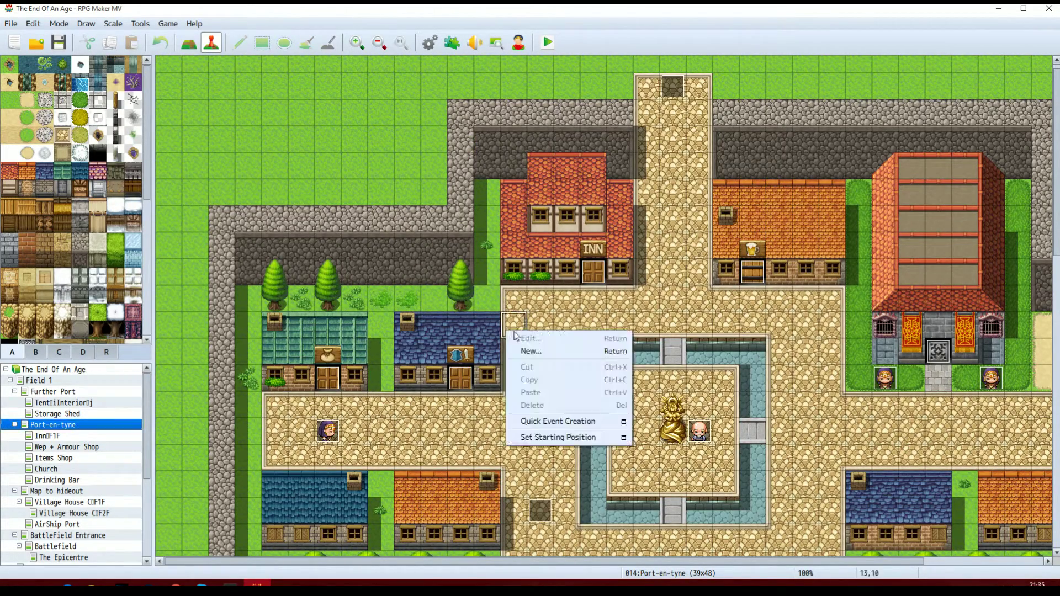
pyautogui.rightClick(508, 331)
pyautogui.moveTo(599, 440)
pyautogui.press('Escape')
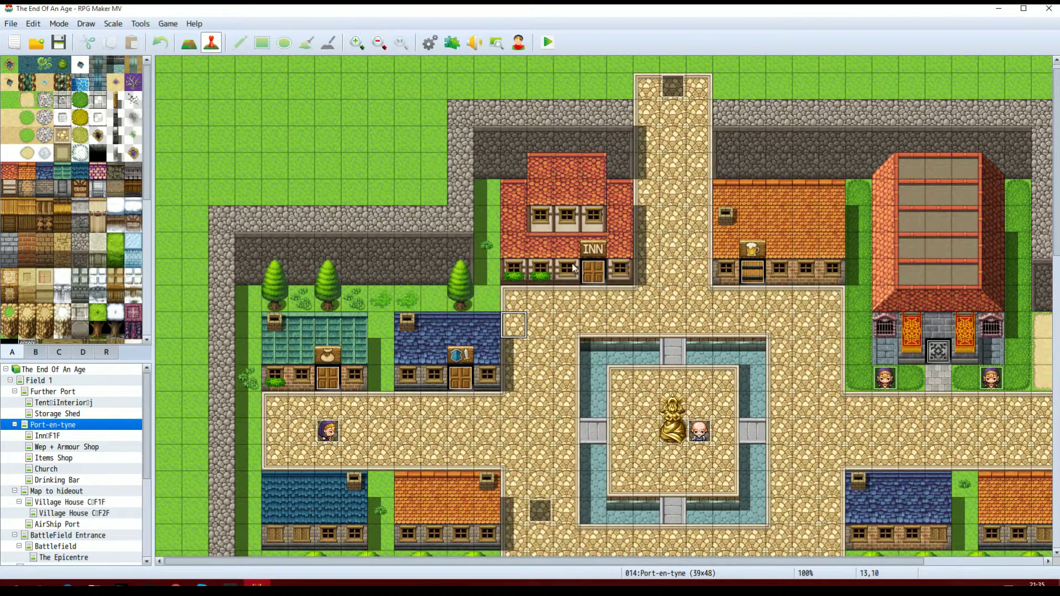
pyautogui.rightClick(514, 352)
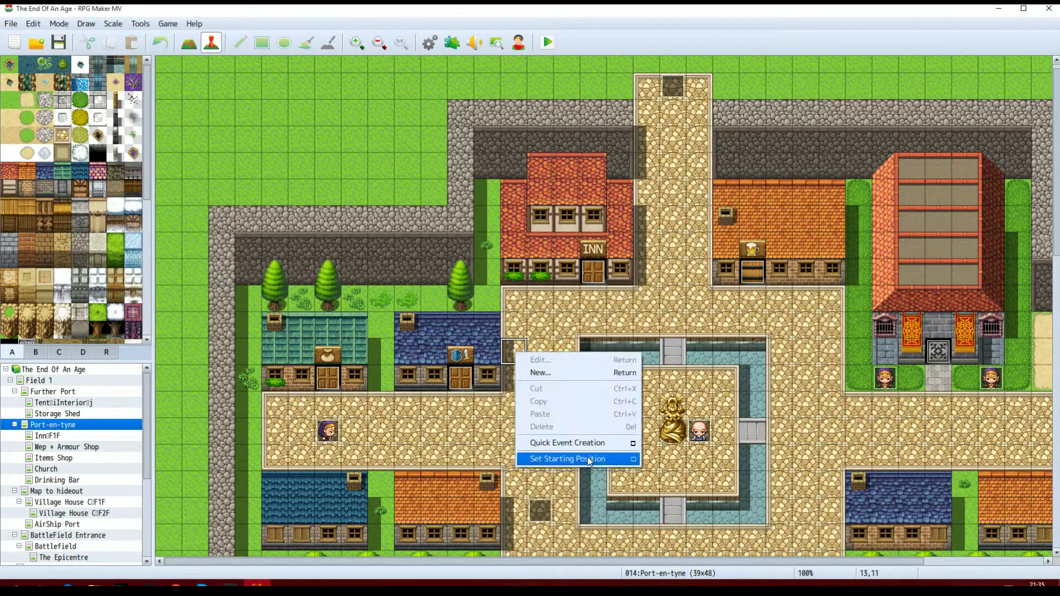
pyautogui.press('Escape')
# Step: In the Database, give Enide the Actor1 character sprite and close the Database with OK
pyautogui.click(140, 23)
pyautogui.click(160, 33)
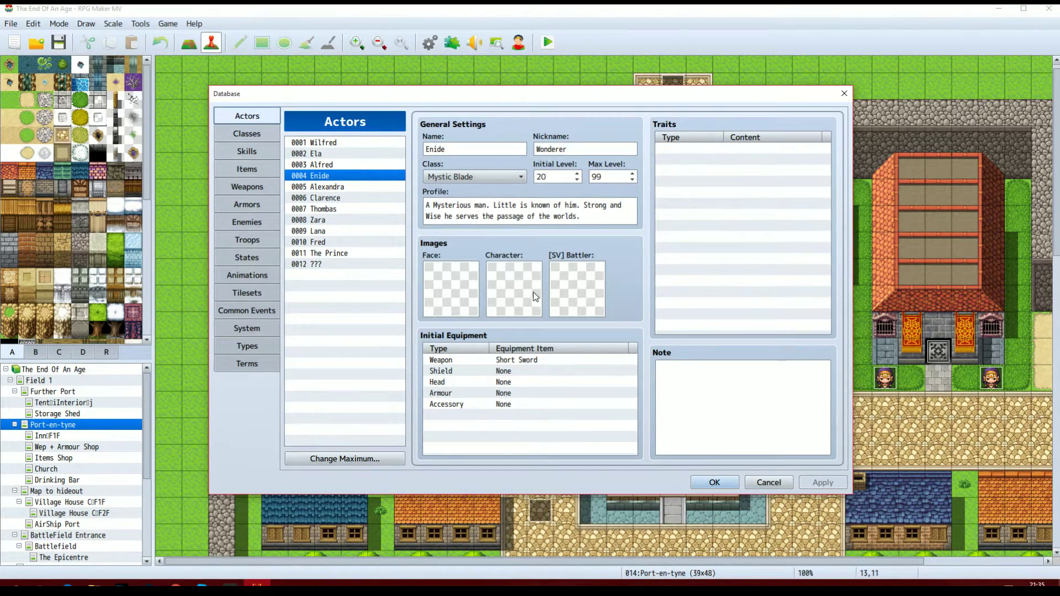
pyautogui.doubleClick(529, 290)
pyautogui.click(377, 195)
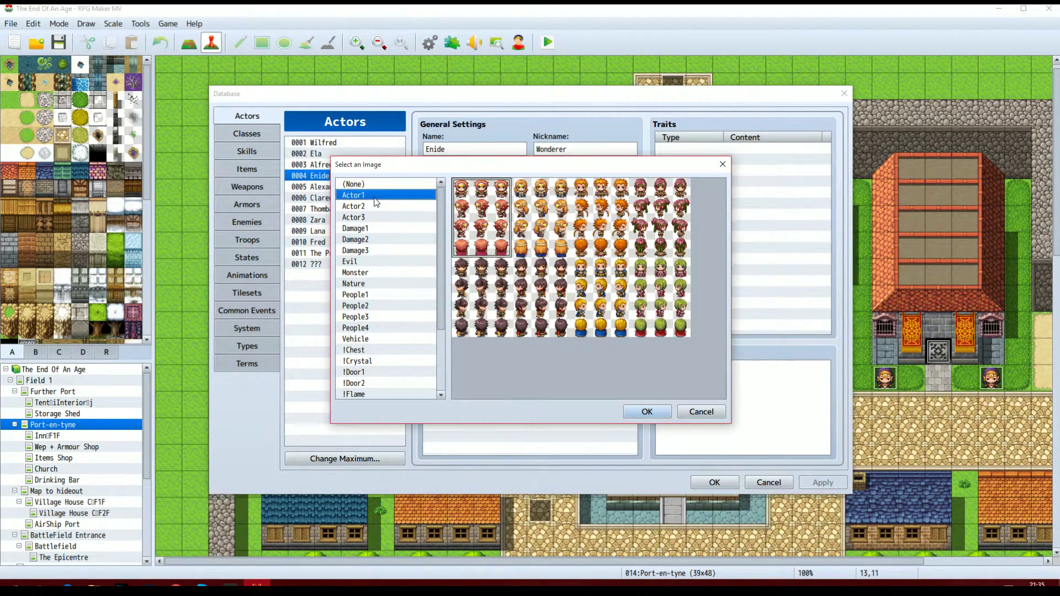
pyautogui.click(636, 412)
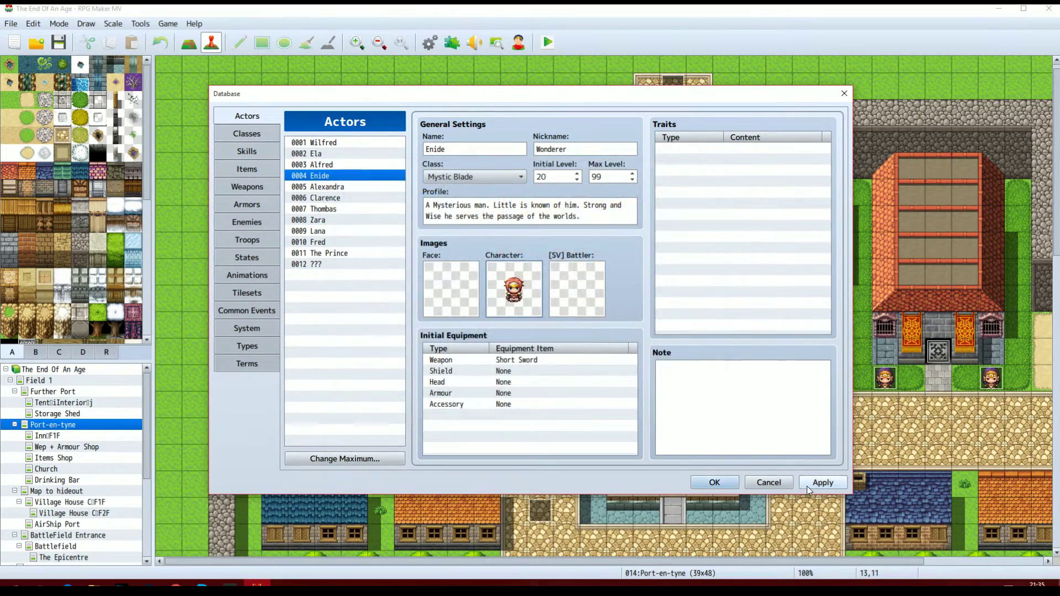
pyautogui.click(702, 484)
# Step: Save the changes and playtest, closing the test window after the title logo load error
pyautogui.click(550, 43)
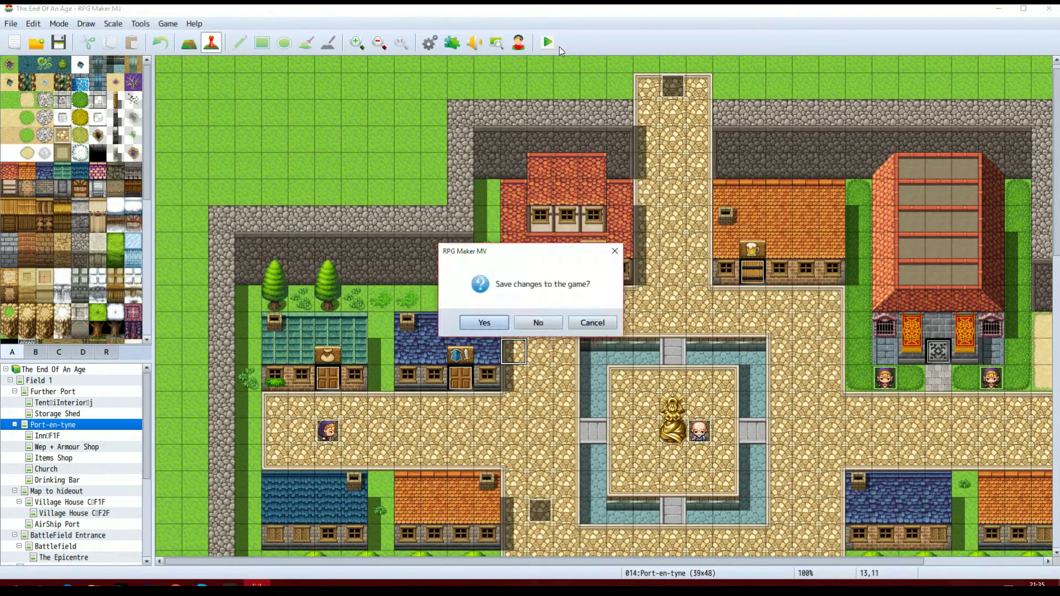
pyautogui.click(506, 323)
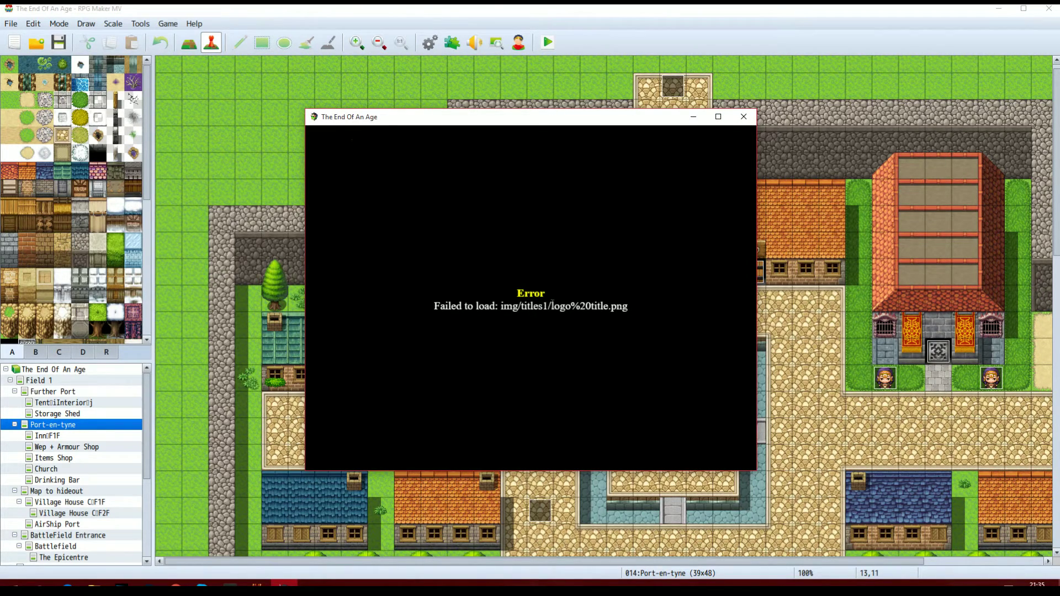
pyautogui.click(744, 116)
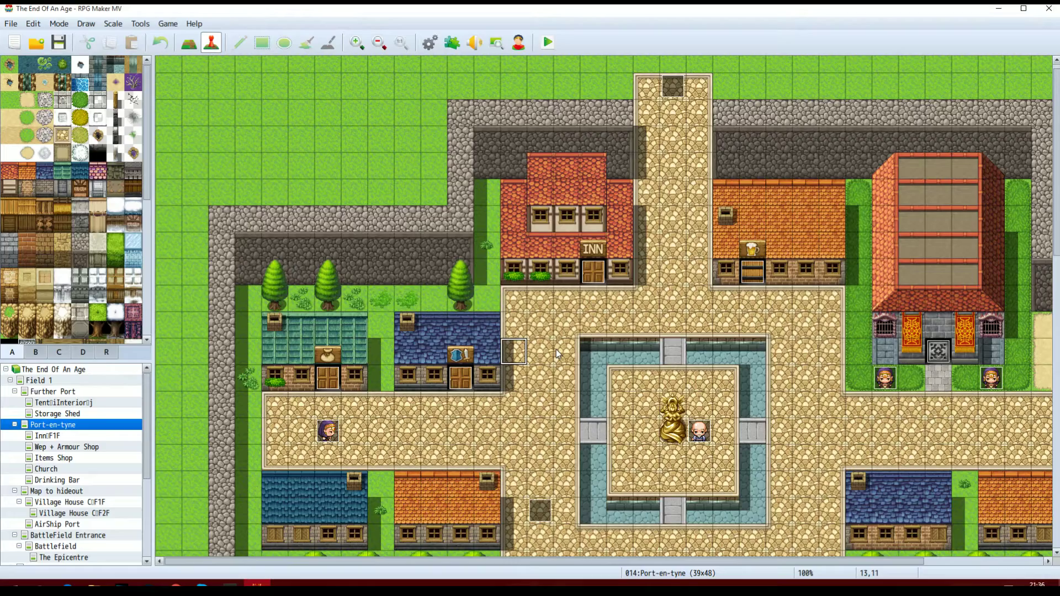
# Step: Scroll around the Port-en-tyne map to check the harbour warehouses
pyautogui.scroll(-5, 556, 350)
pyautogui.scroll(-4, 560, 407)
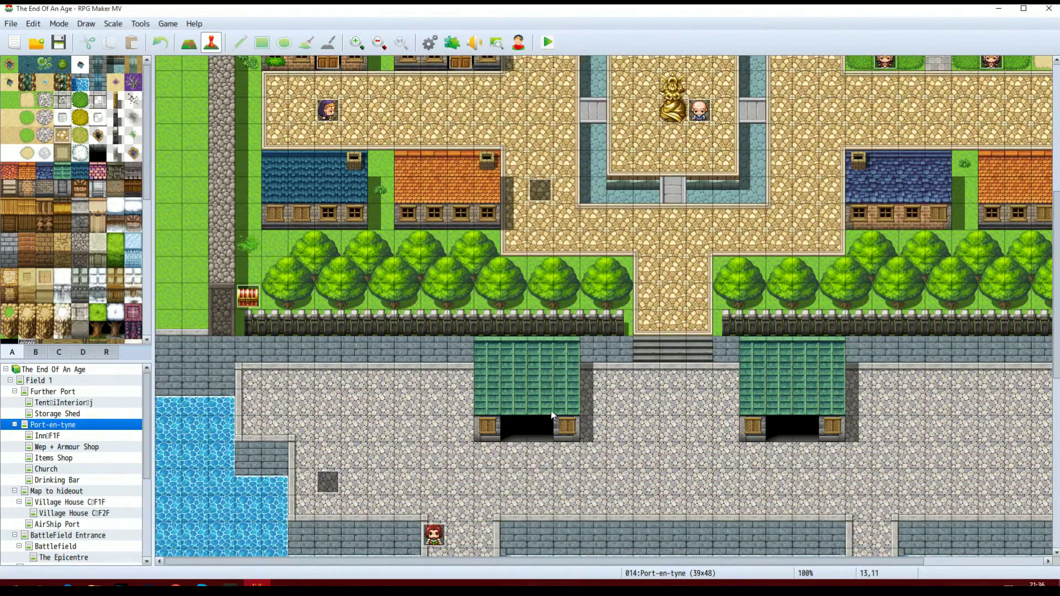
pyautogui.scroll(-1, 552, 412)
pyautogui.scroll(4, 552, 424)
pyautogui.scroll(3, 572, 448)
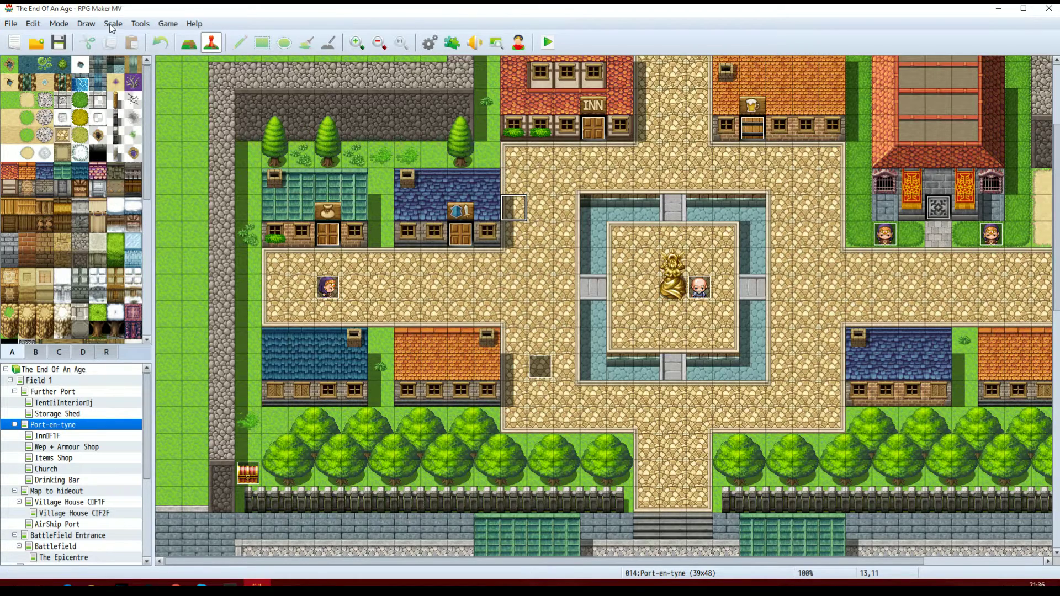
pyautogui.click(140, 24)
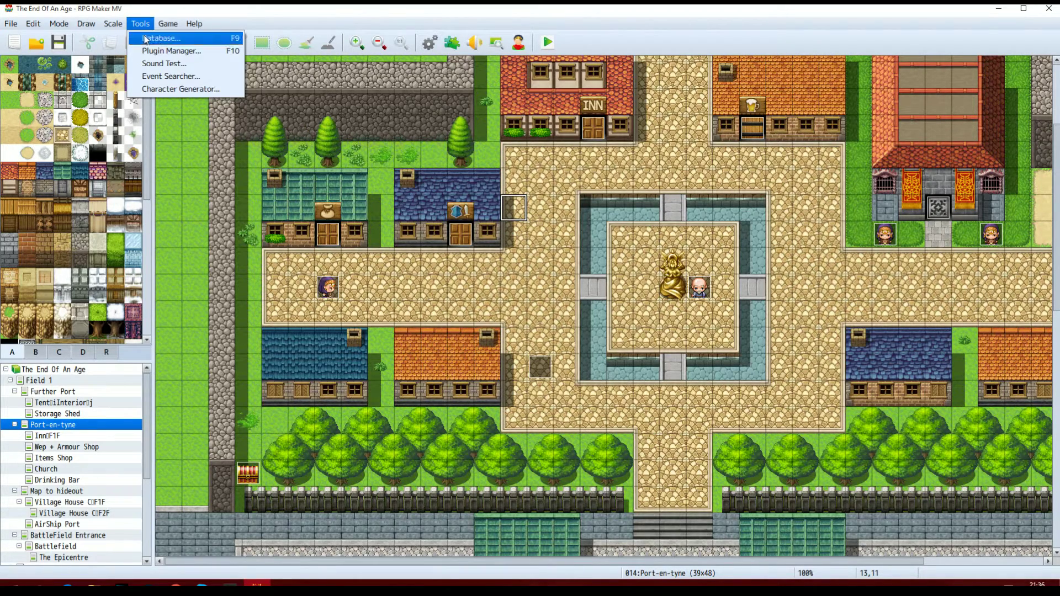
pyautogui.click(146, 39)
pyautogui.click(245, 314)
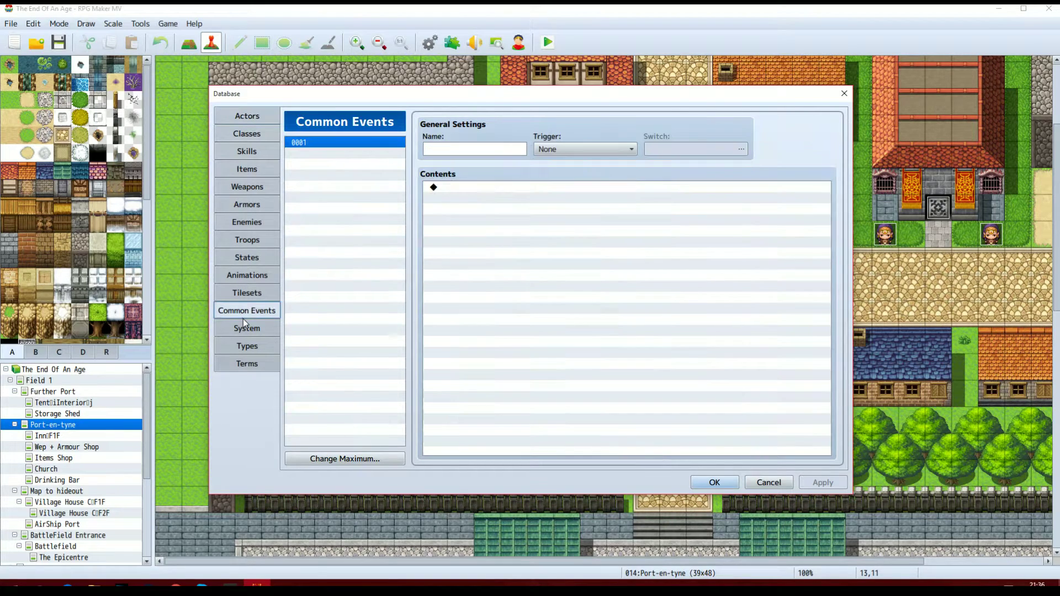
pyautogui.click(248, 275)
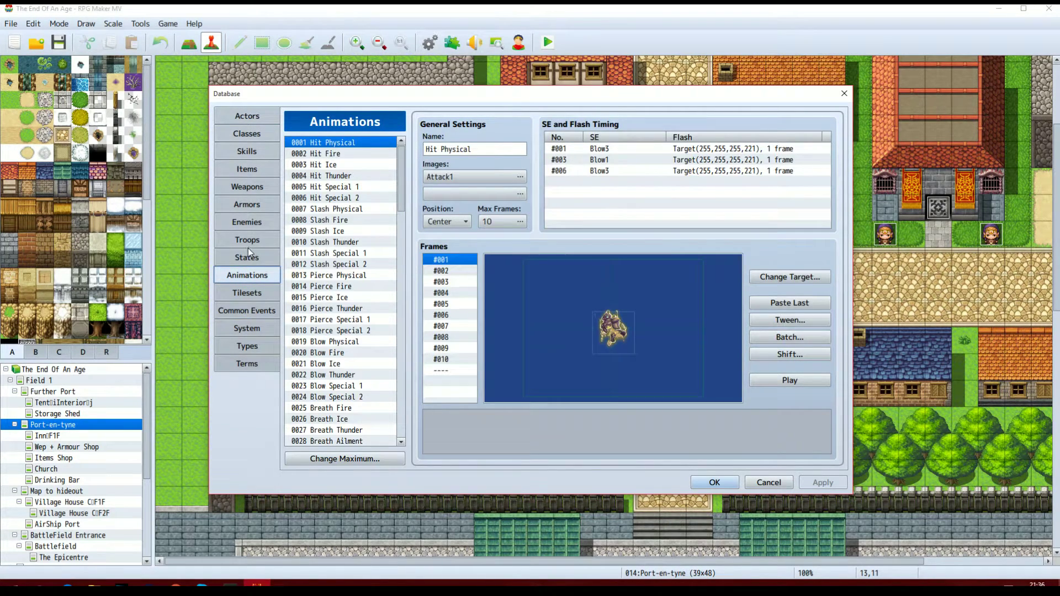
pyautogui.click(248, 240)
pyautogui.click(259, 221)
pyautogui.click(251, 241)
pyautogui.click(253, 253)
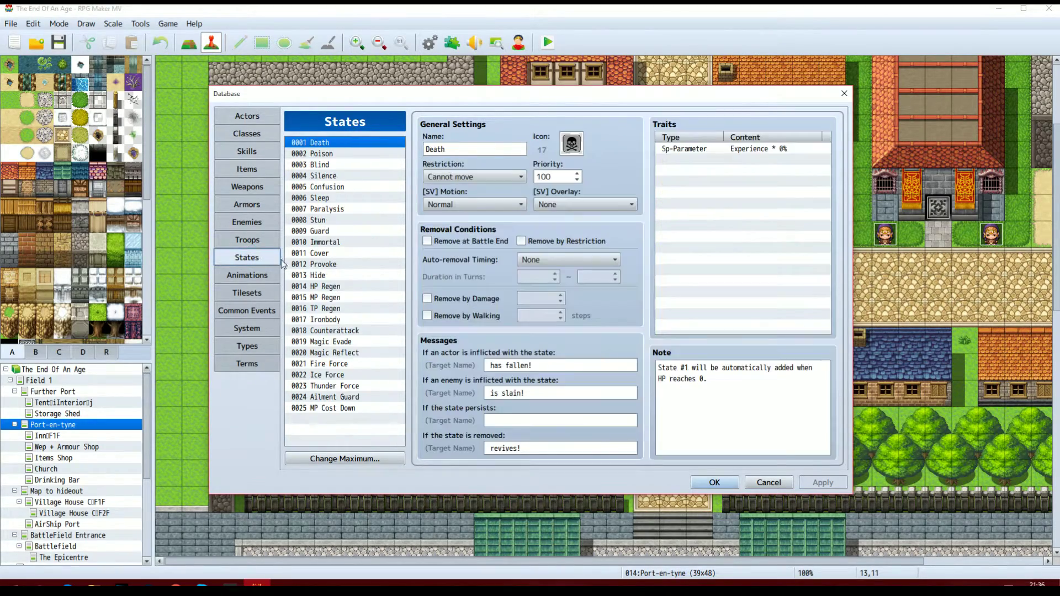
pyautogui.click(767, 483)
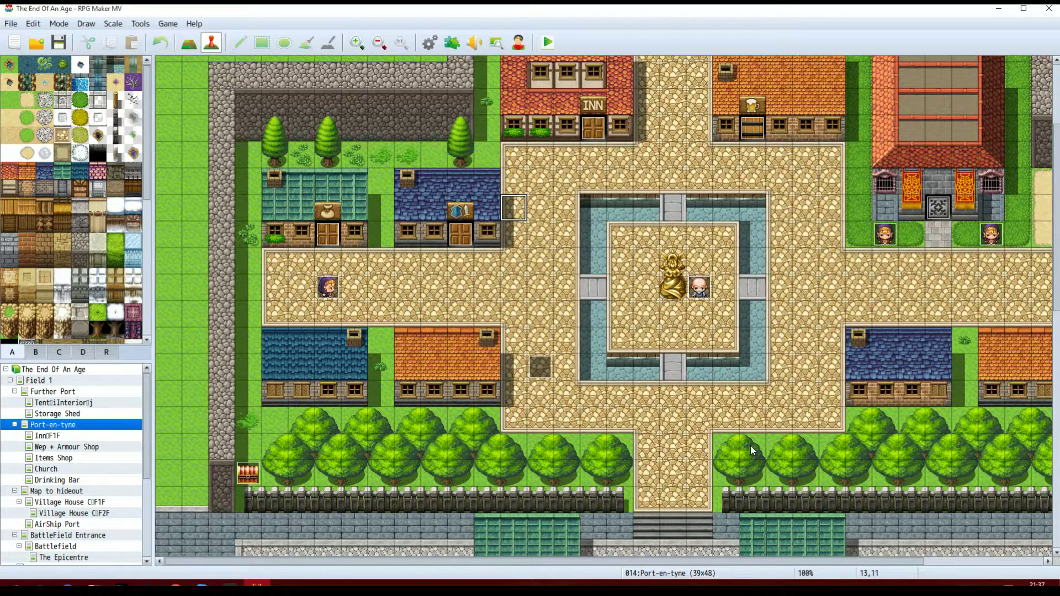
pyautogui.click(17, 26)
pyautogui.click(78, 98)
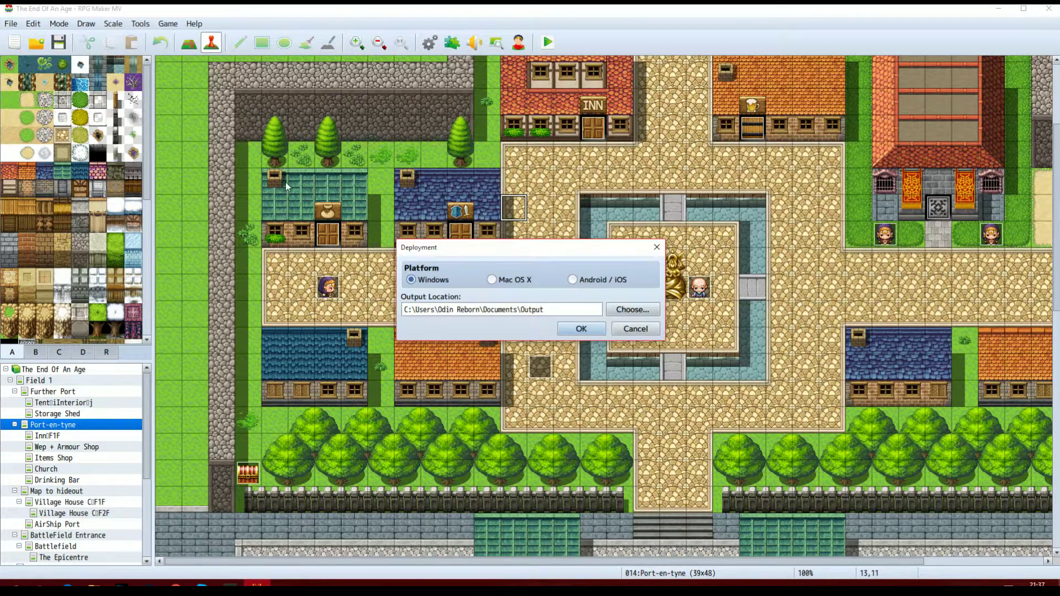
pyautogui.click(573, 279)
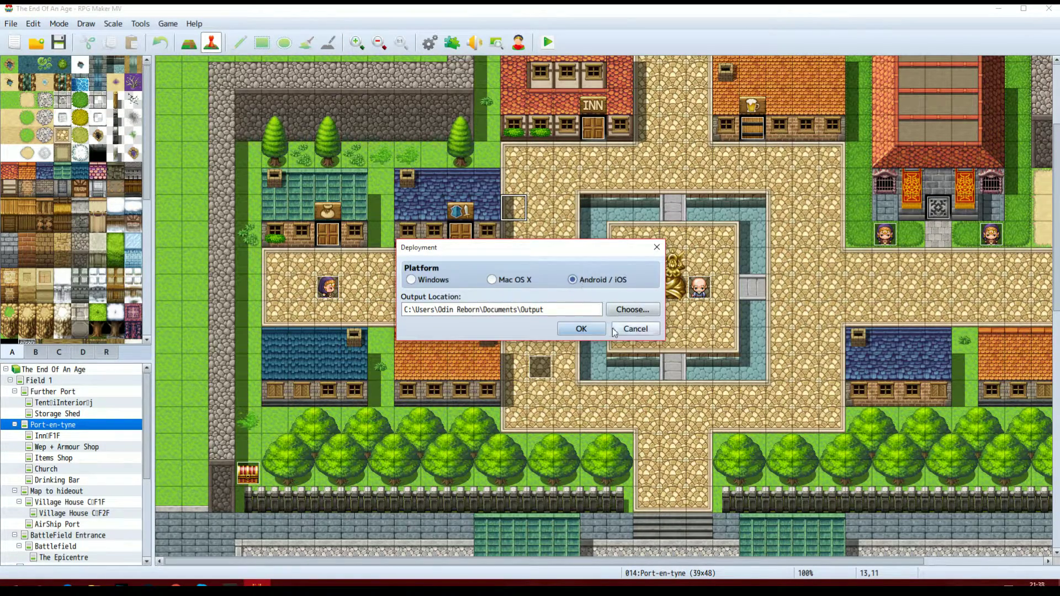
pyautogui.click(634, 333)
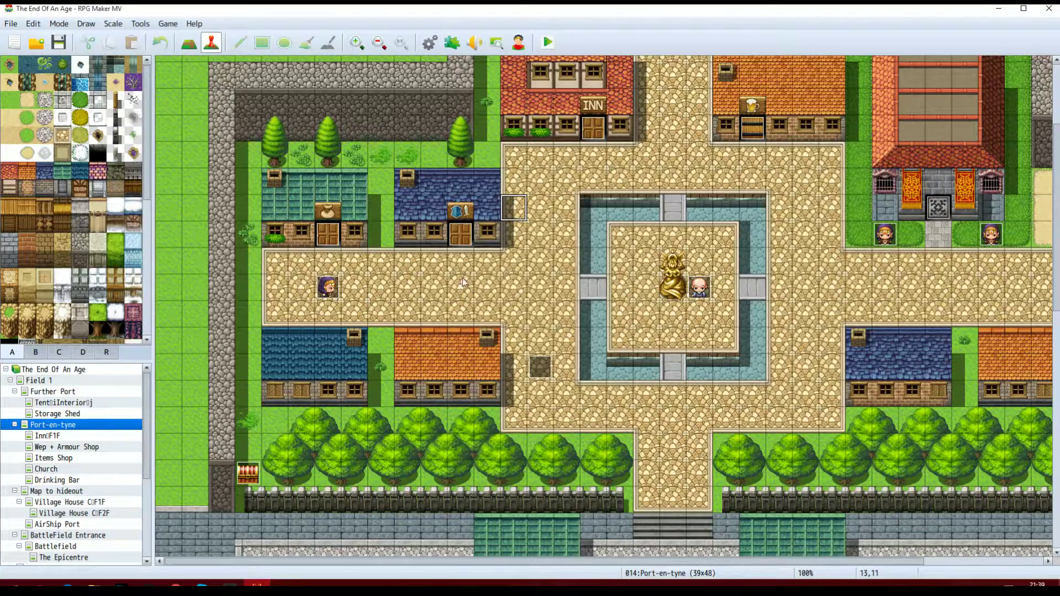
pyautogui.scroll(5, 555, 305)
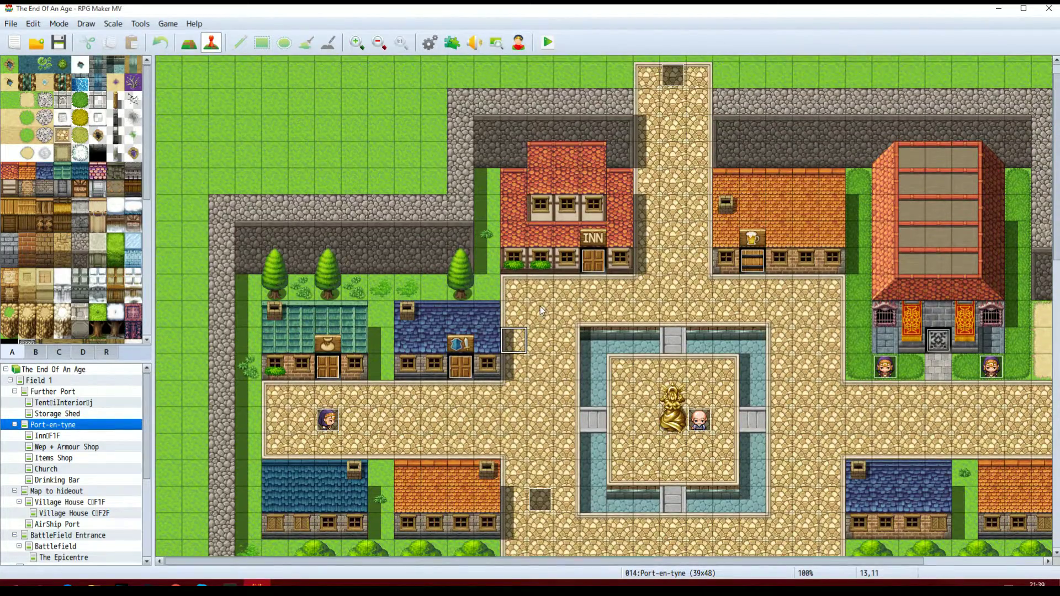